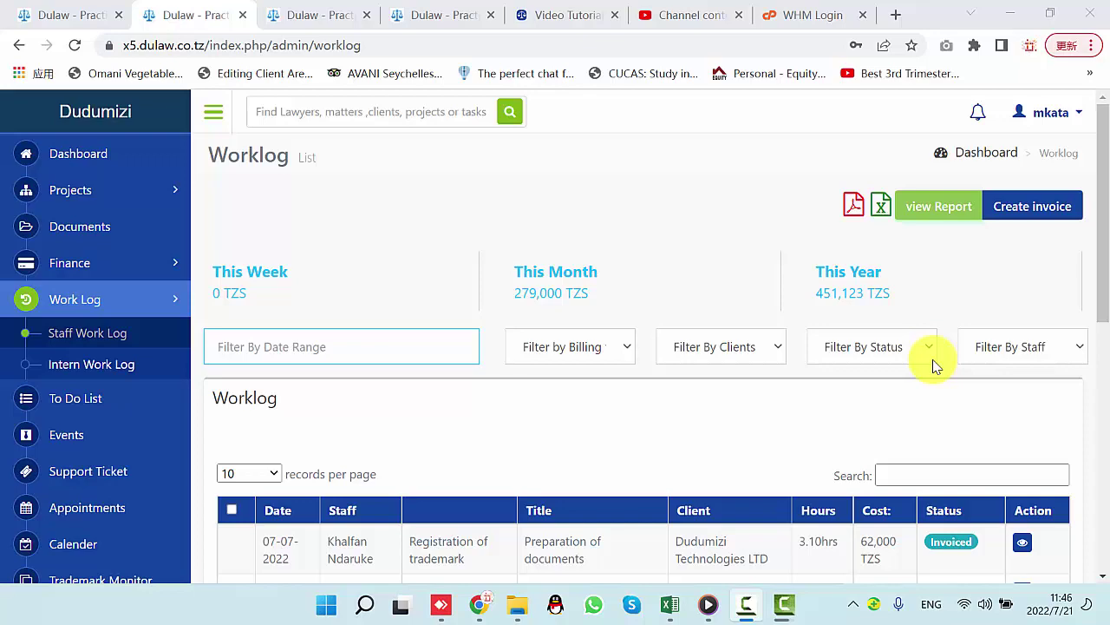
# Step: Look through the worklog list, including its filters, totals and recorded entries
pyautogui.scroll(-3, 997, 373)
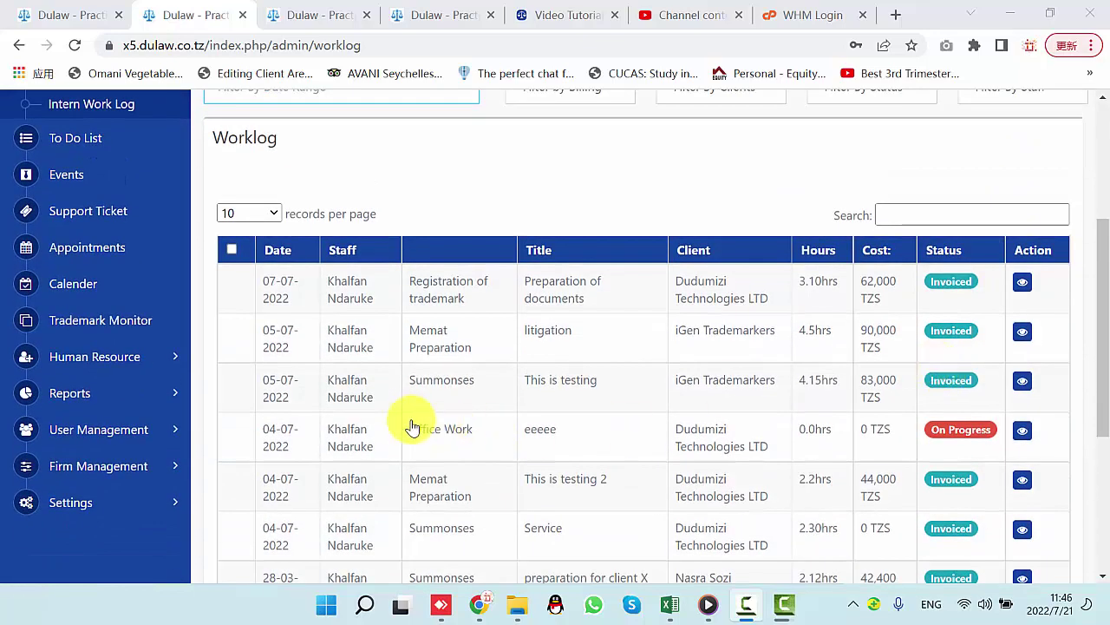
pyautogui.scroll(3, 451, 416)
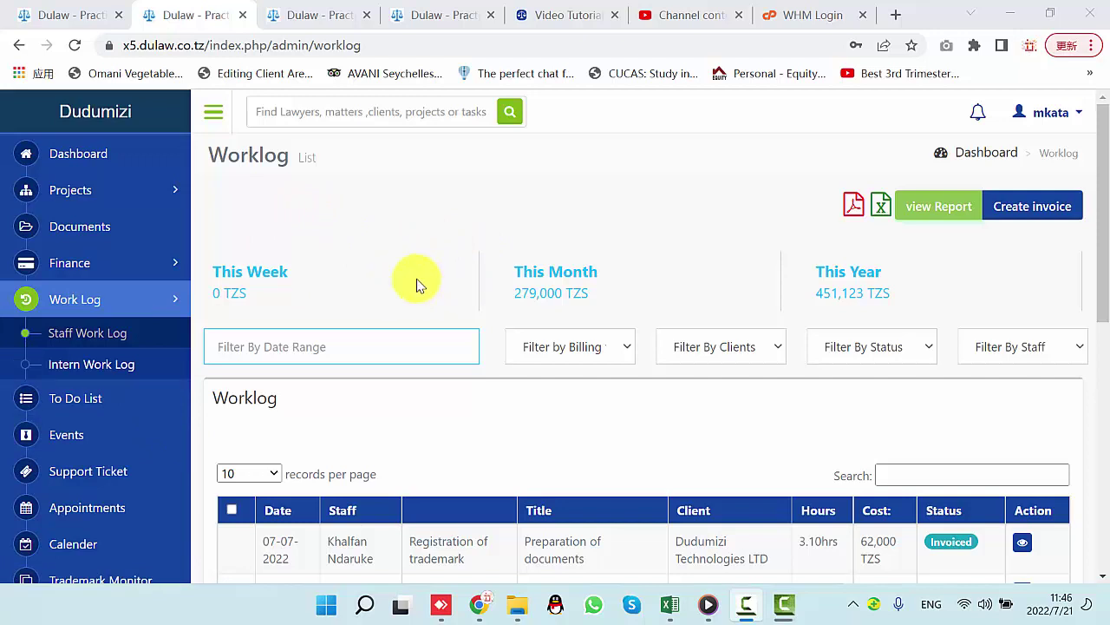
pyautogui.click(1054, 111)
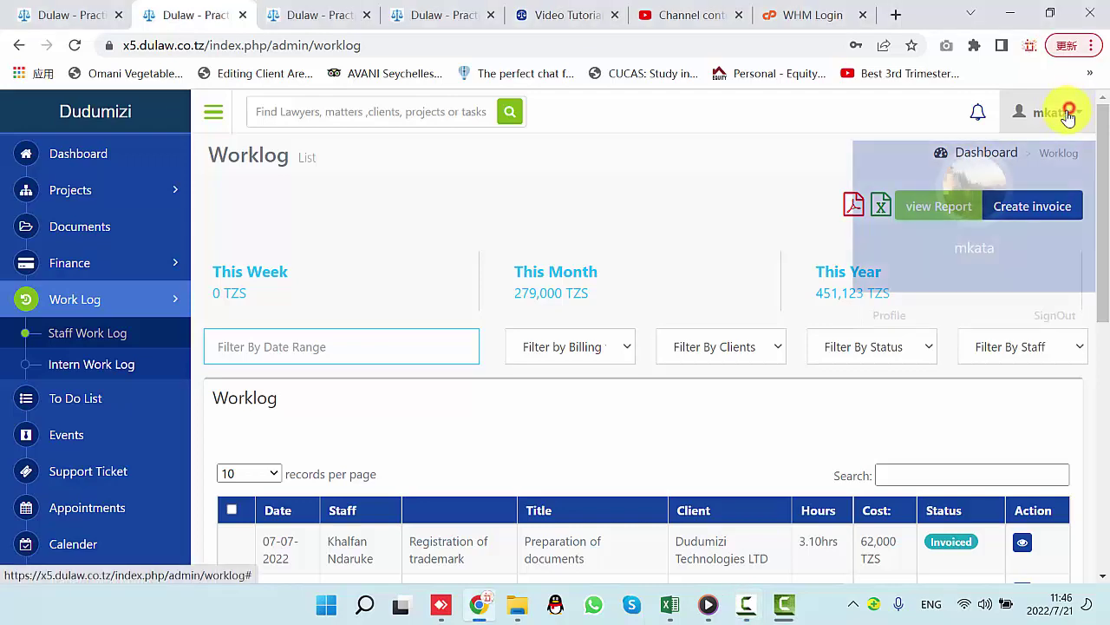
pyautogui.click(704, 193)
pyautogui.scroll(-6, 471, 409)
pyautogui.scroll(1, 485, 420)
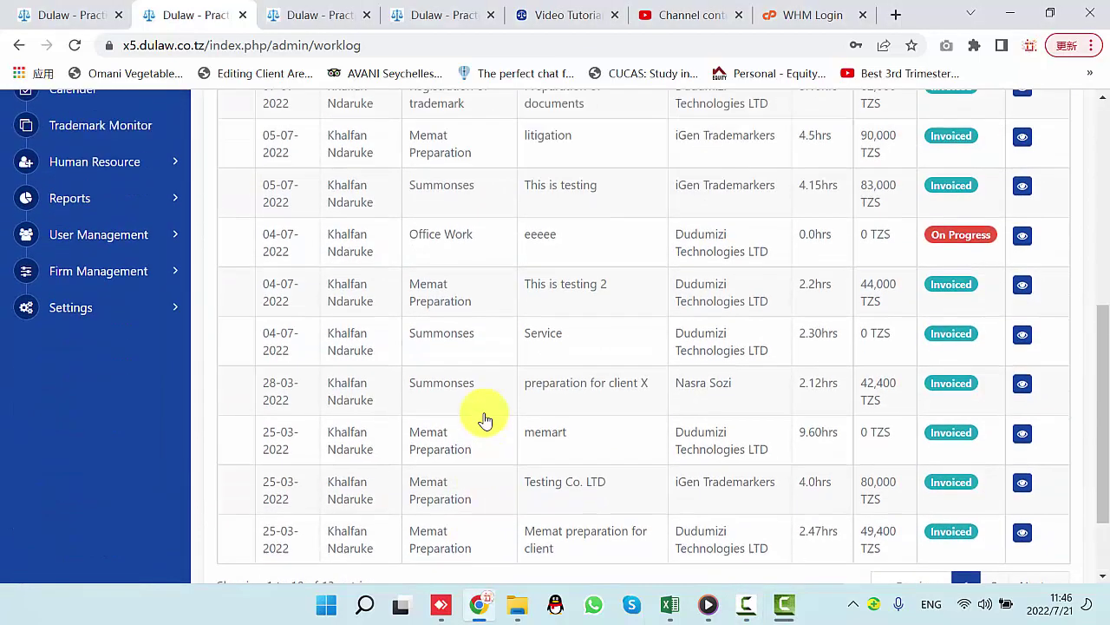
pyautogui.scroll(5, 485, 420)
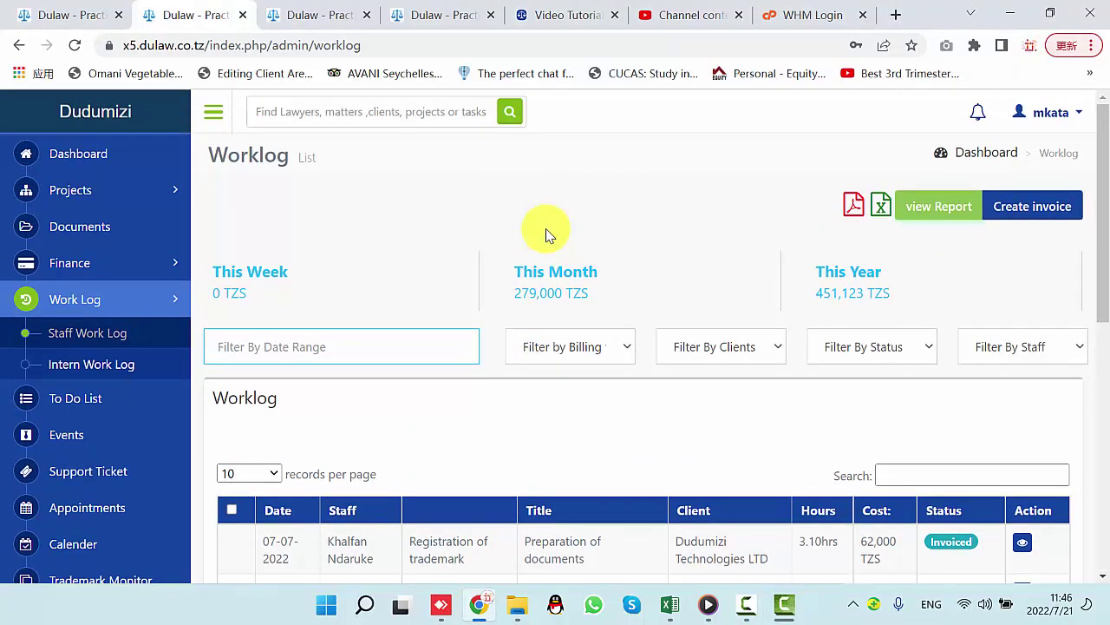
# Step: Sign out of the current account and sign in with the staff member's saved username and password
pyautogui.click(1076, 113)
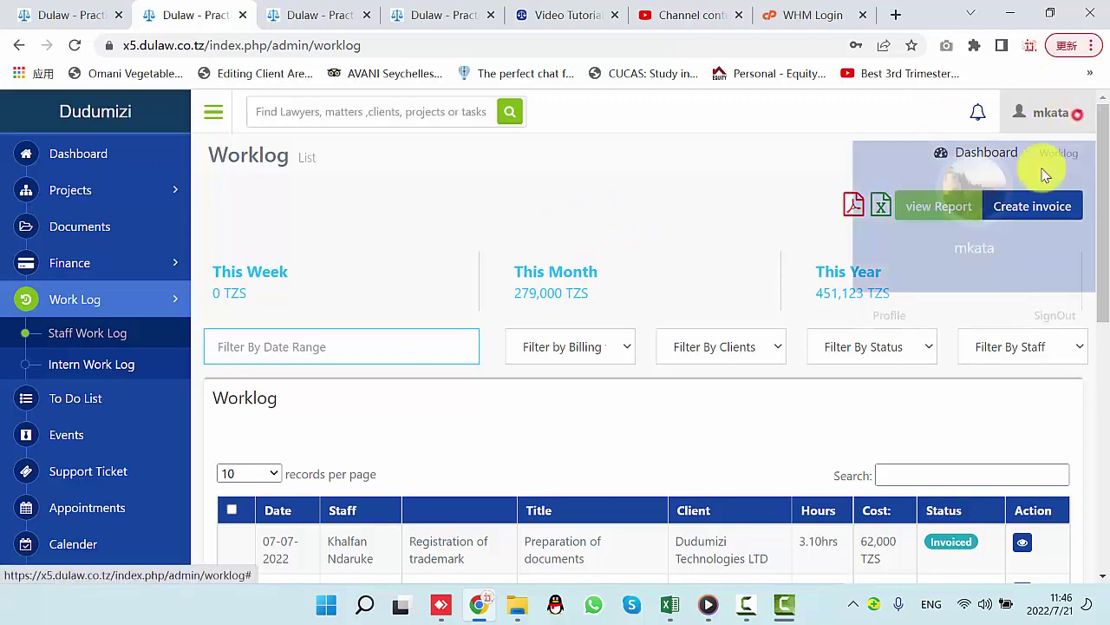
pyautogui.click(1055, 313)
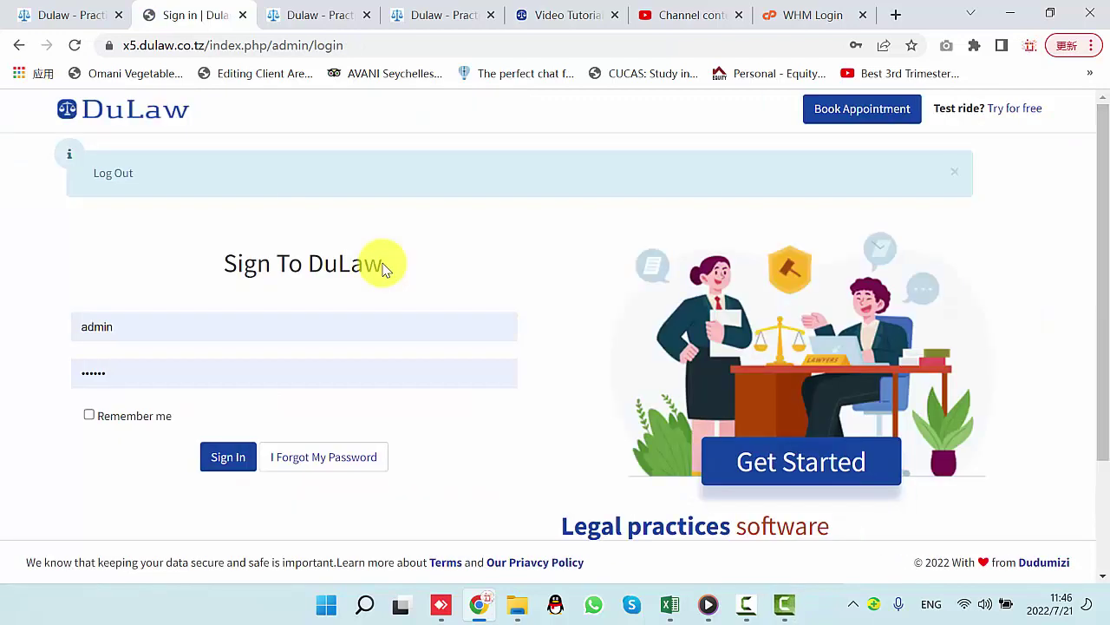
pyautogui.click(131, 326)
pyautogui.click(655, 405)
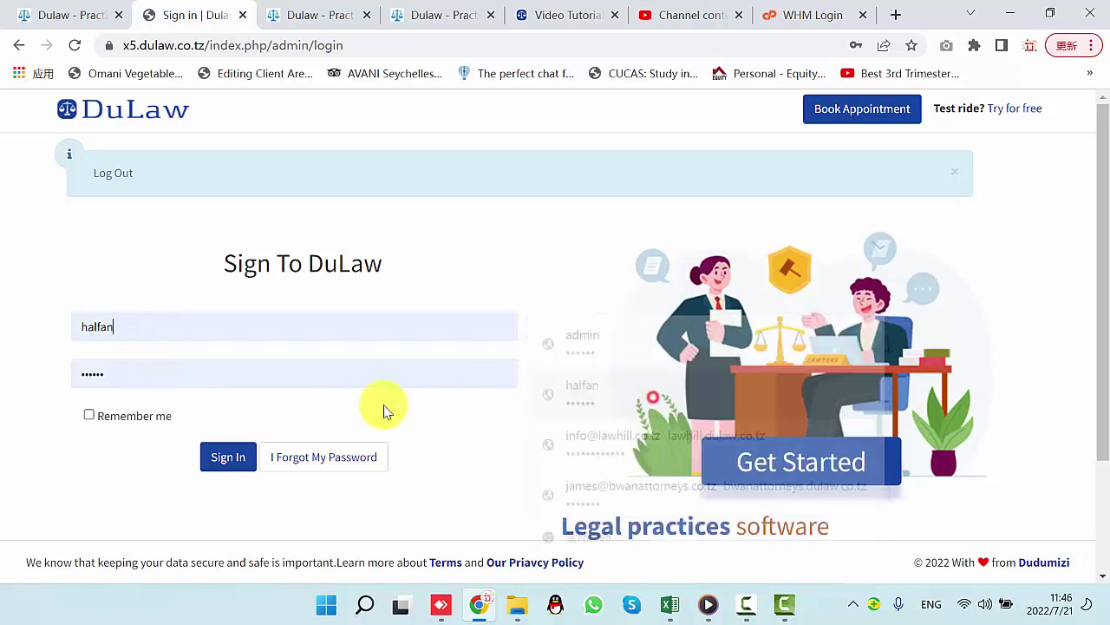
pyautogui.click(236, 460)
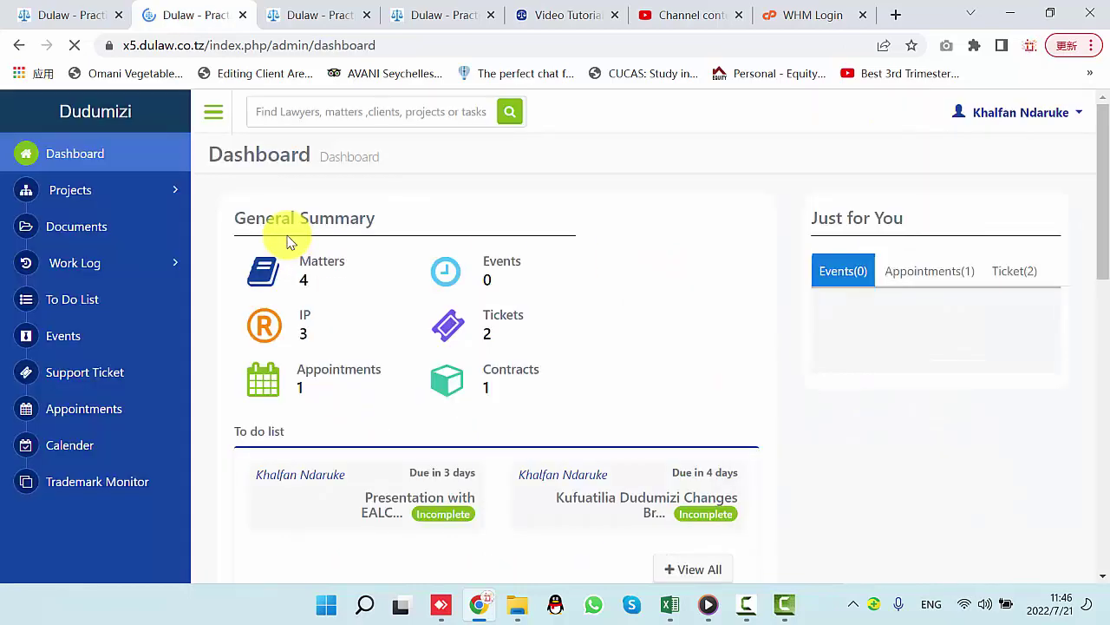
# Step: Review the dashboard's general summary and the appointments, tickets and events listed under Just for You
pyautogui.scroll(-5, 508, 329)
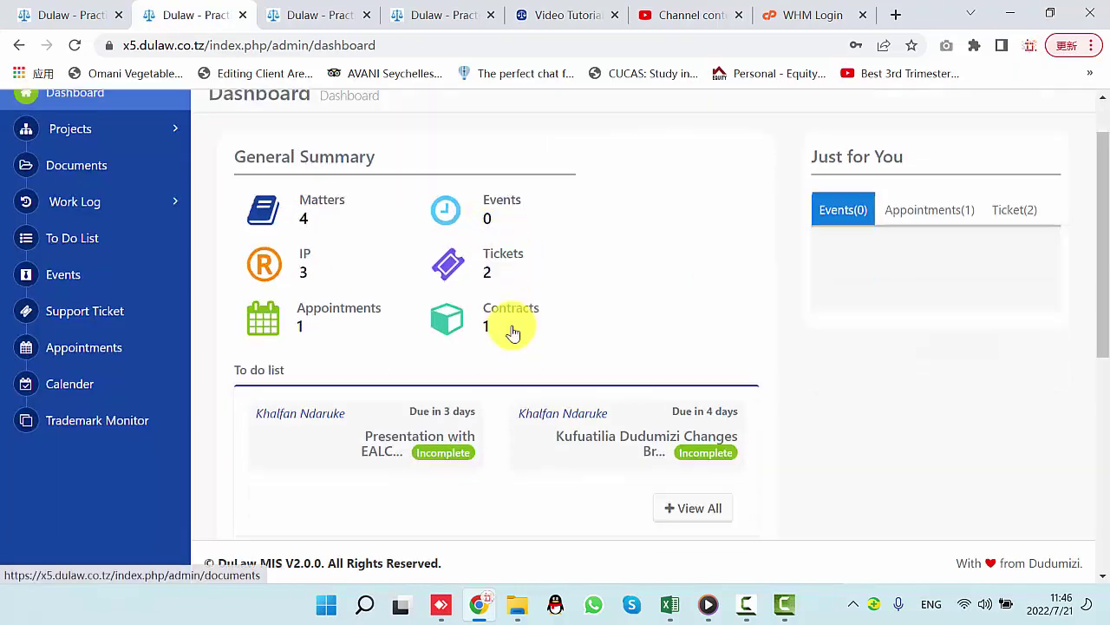
pyautogui.scroll(5, 494, 359)
pyautogui.scroll(-5, 494, 359)
pyautogui.scroll(5, 495, 364)
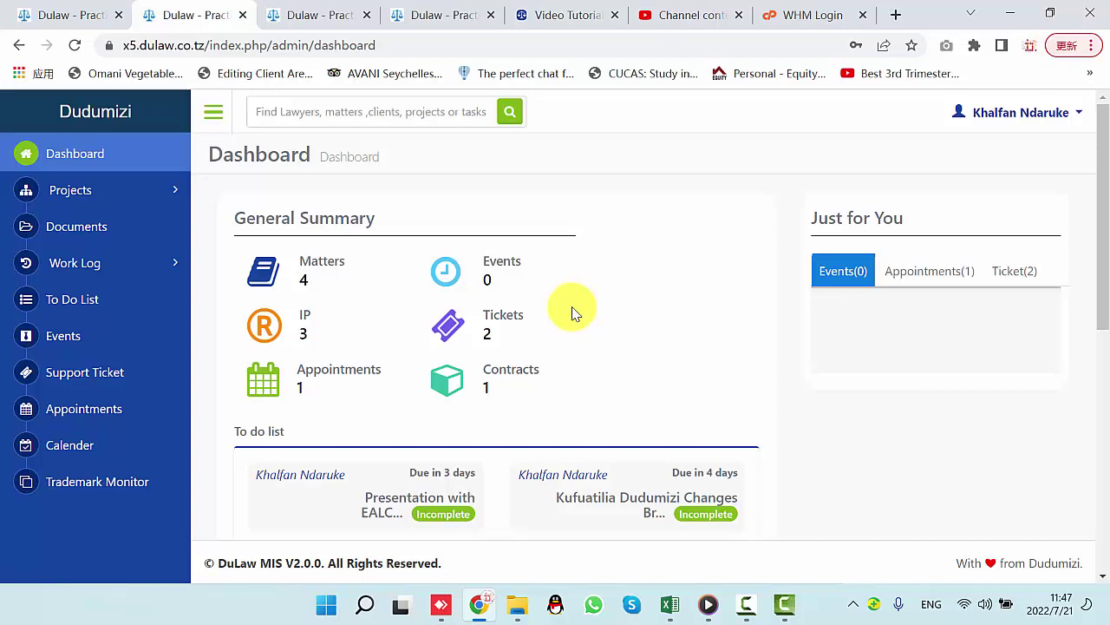
pyautogui.click(907, 275)
pyautogui.click(1021, 276)
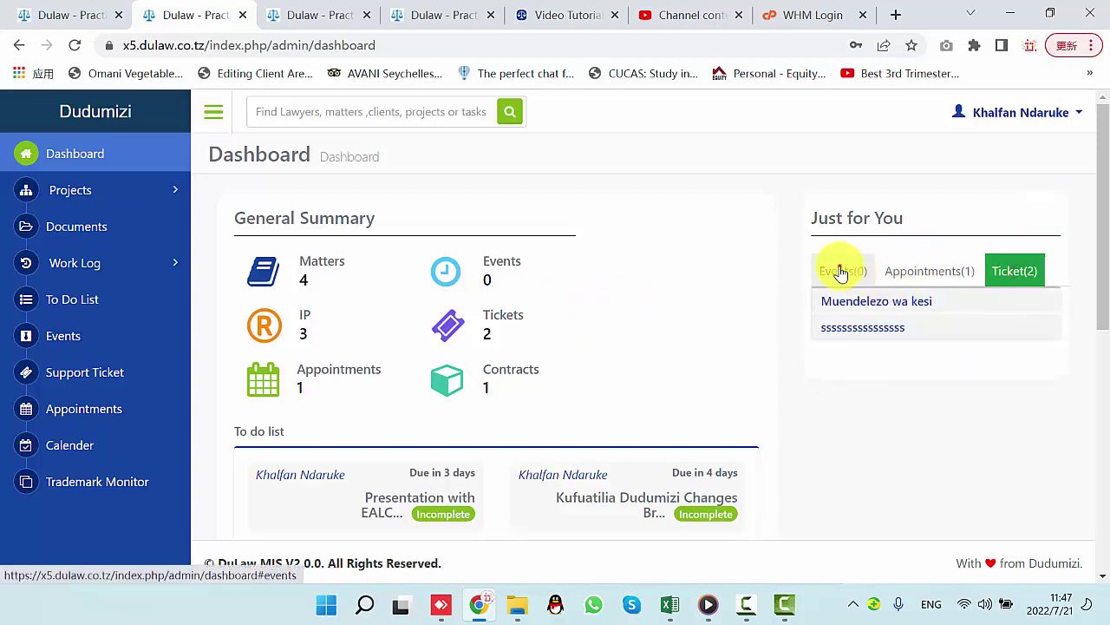
pyautogui.click(838, 271)
pyautogui.click(964, 276)
pyautogui.click(1017, 270)
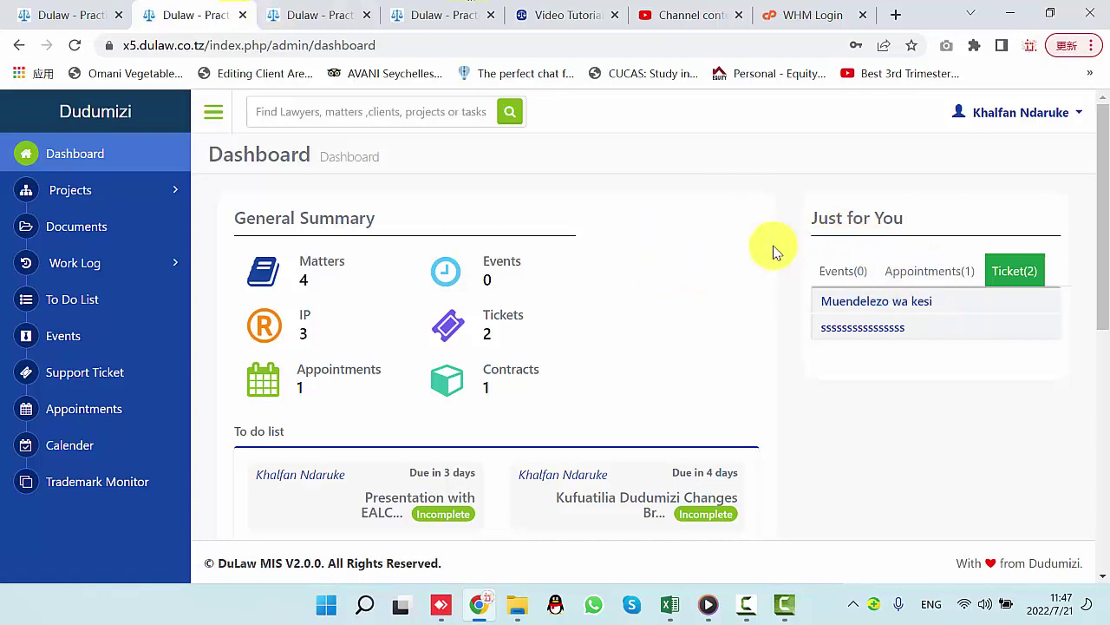
# Step: Examine the IP and Litigation matter tables at the end of the dashboard
pyautogui.scroll(-5, 617, 295)
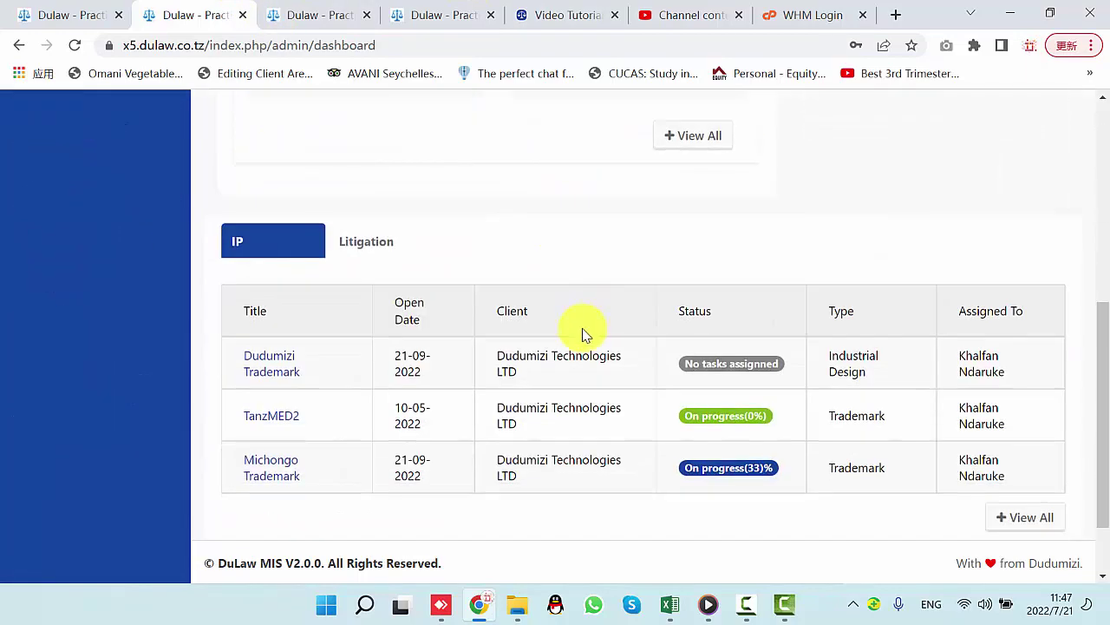
pyautogui.scroll(3, 583, 332)
pyautogui.scroll(-4, 570, 322)
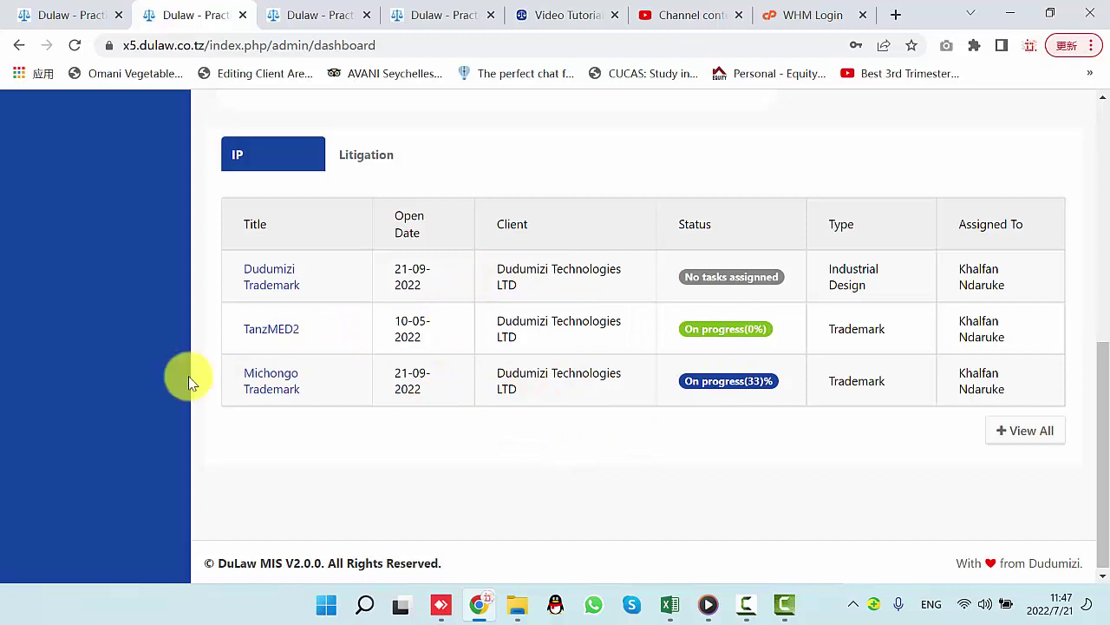
pyautogui.scroll(1, 395, 427)
pyautogui.scroll(2, 396, 426)
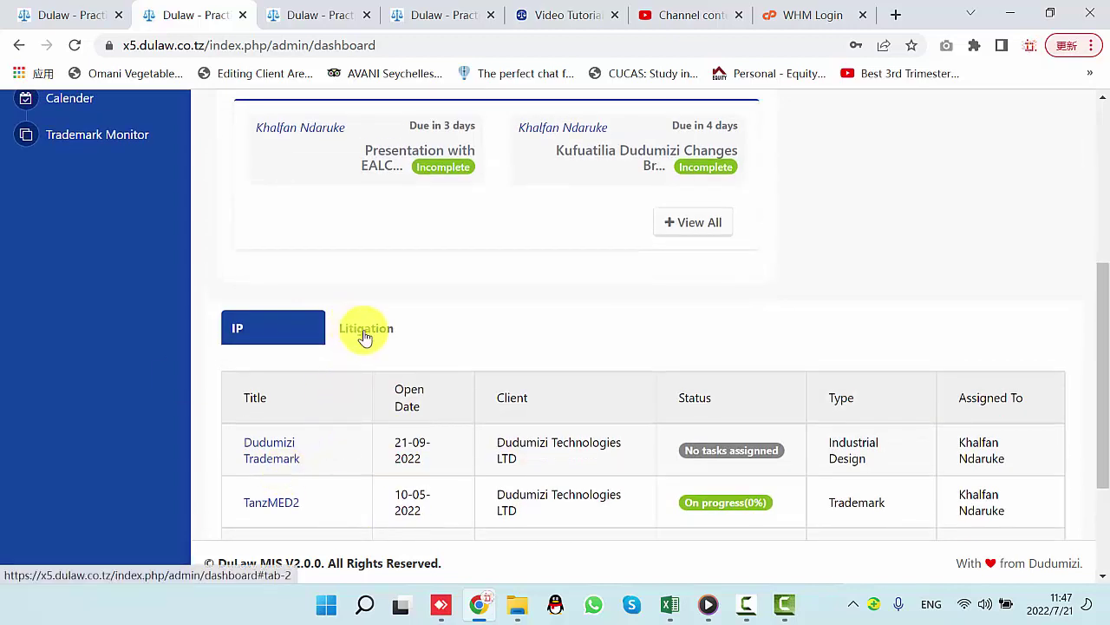
pyautogui.click(367, 335)
pyautogui.scroll(-2, 386, 455)
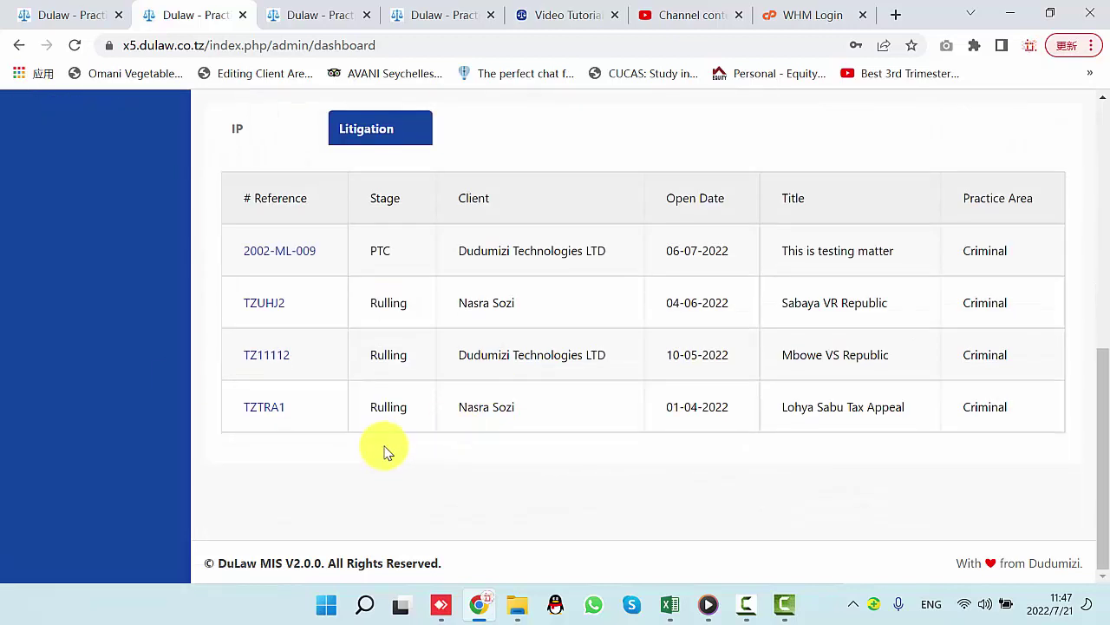
pyautogui.scroll(1, 386, 451)
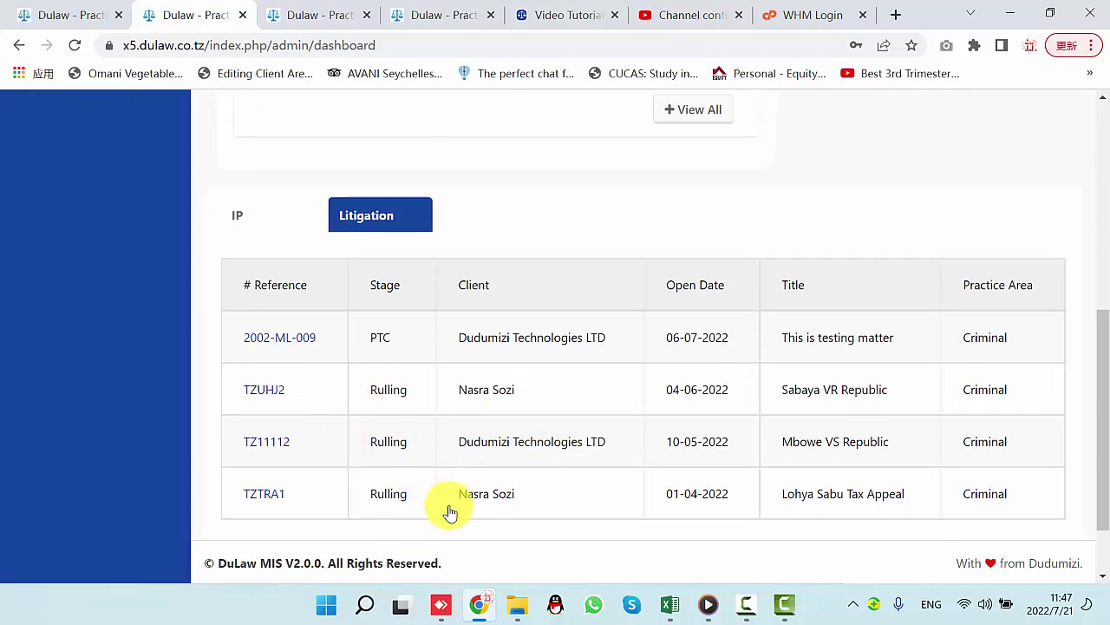
pyautogui.scroll(5, 449, 512)
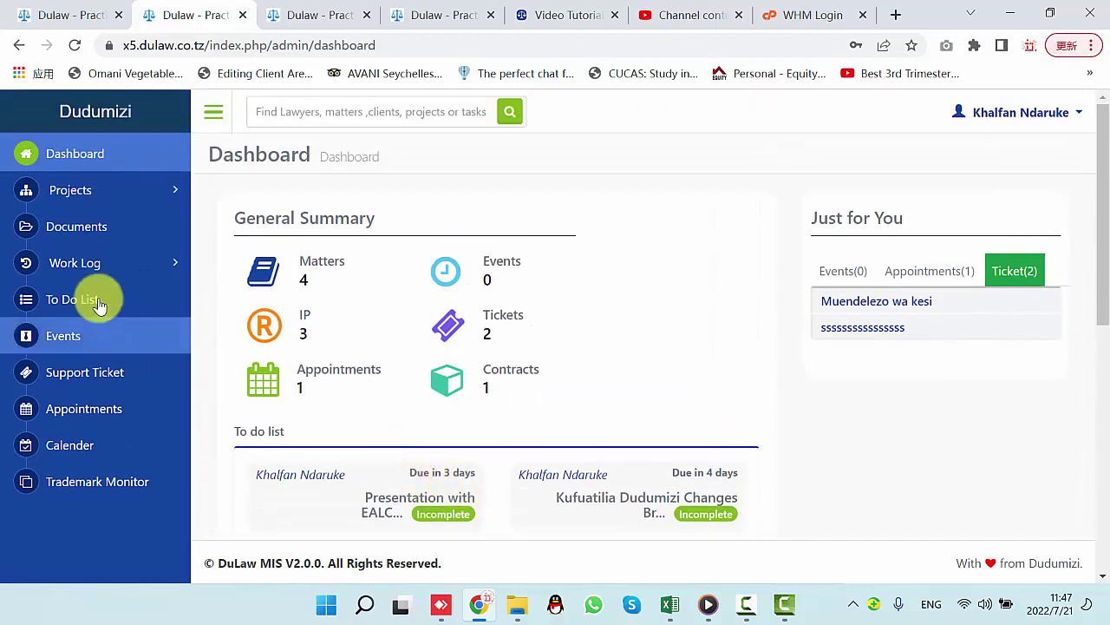
# Step: Open the Staff Work Log list and look over its entries
pyautogui.click(78, 263)
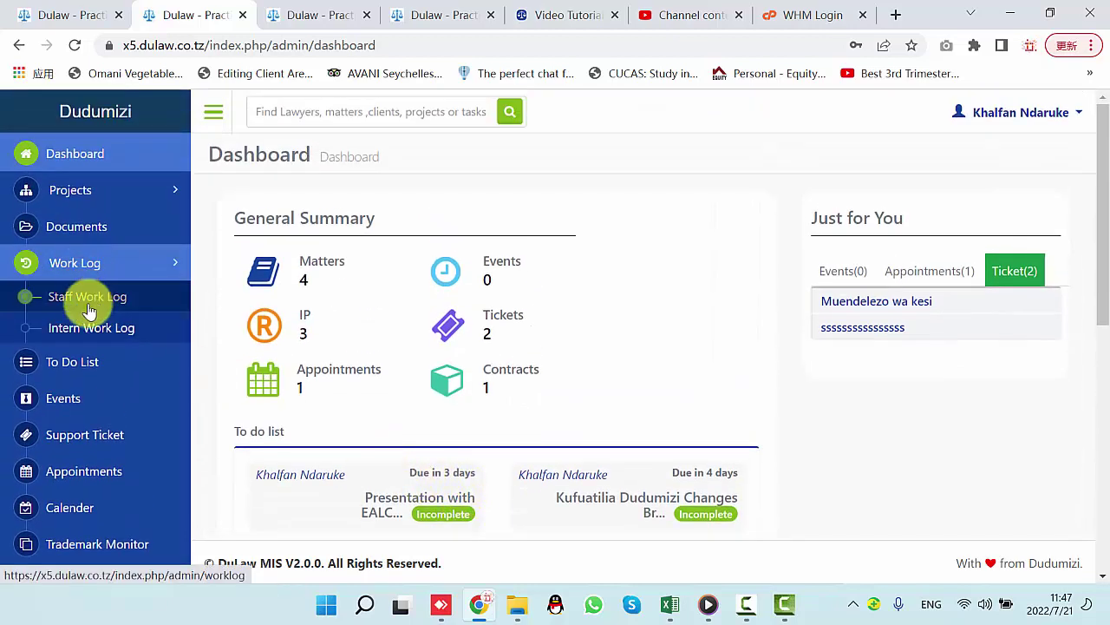
pyautogui.click(89, 305)
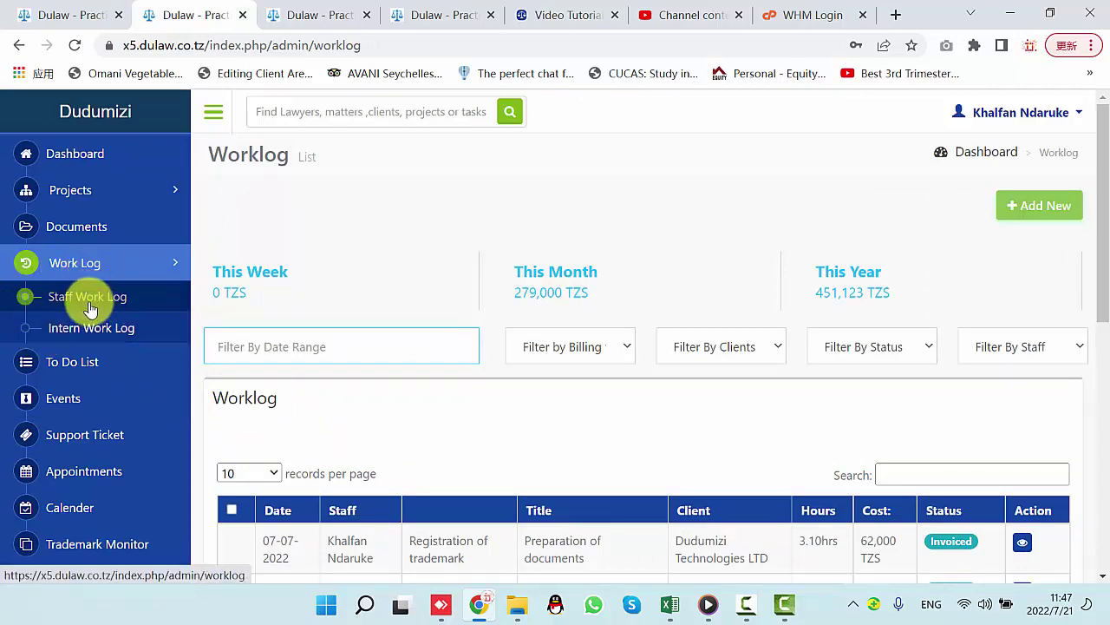
pyautogui.scroll(-4, 656, 339)
pyautogui.scroll(4, 637, 347)
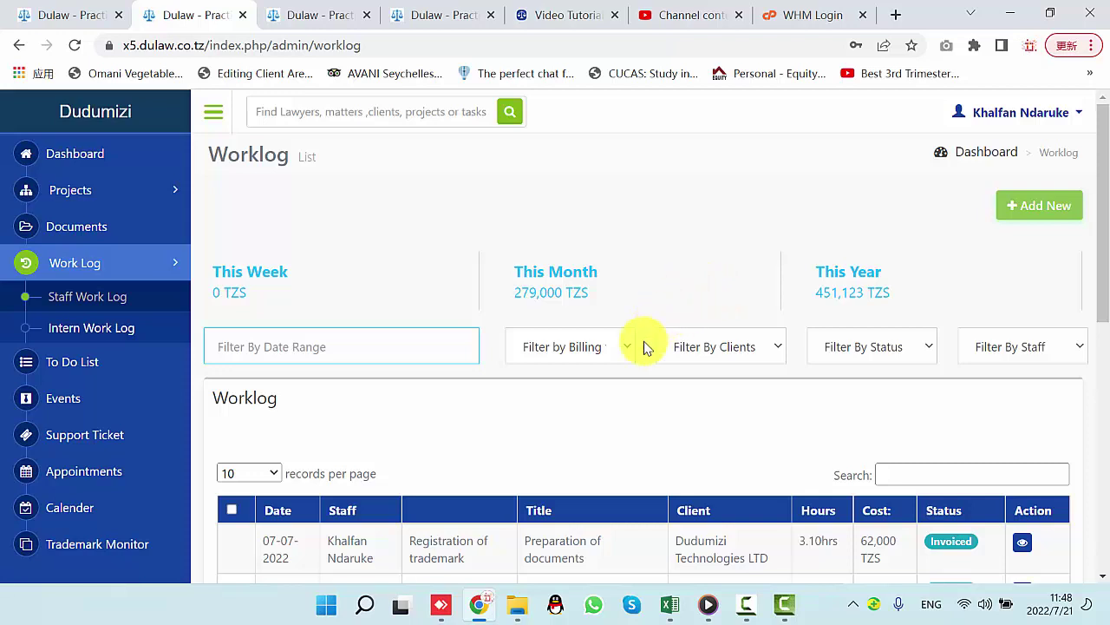
# Step: Check the choices offered by the worklog's date range, billing, clients and staff filters without applying any
pyautogui.click(356, 345)
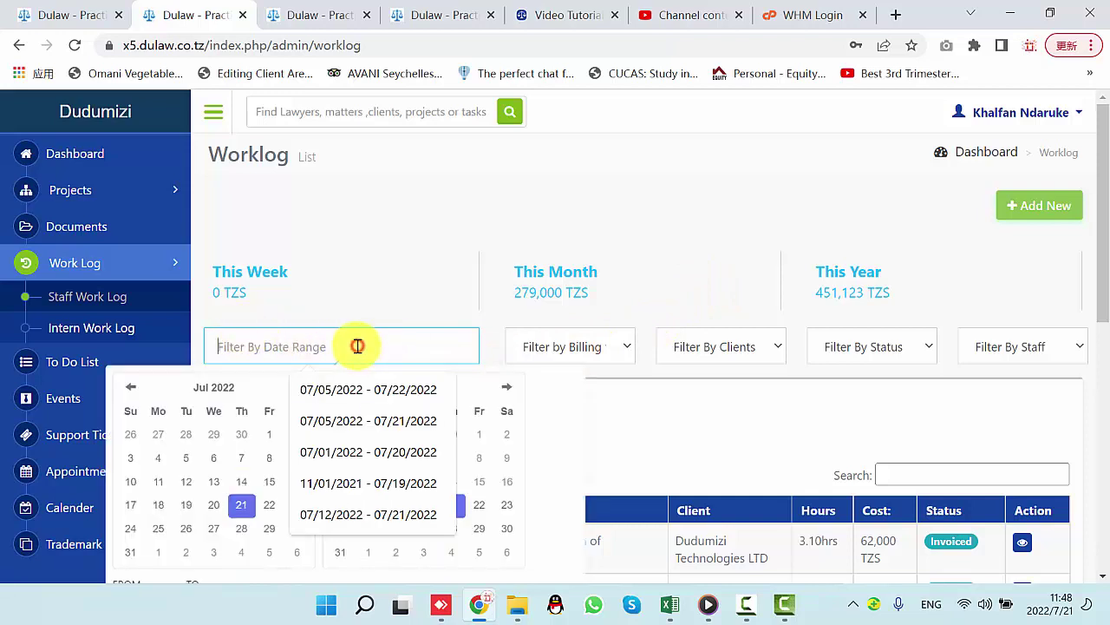
pyautogui.click(655, 412)
pyautogui.click(570, 347)
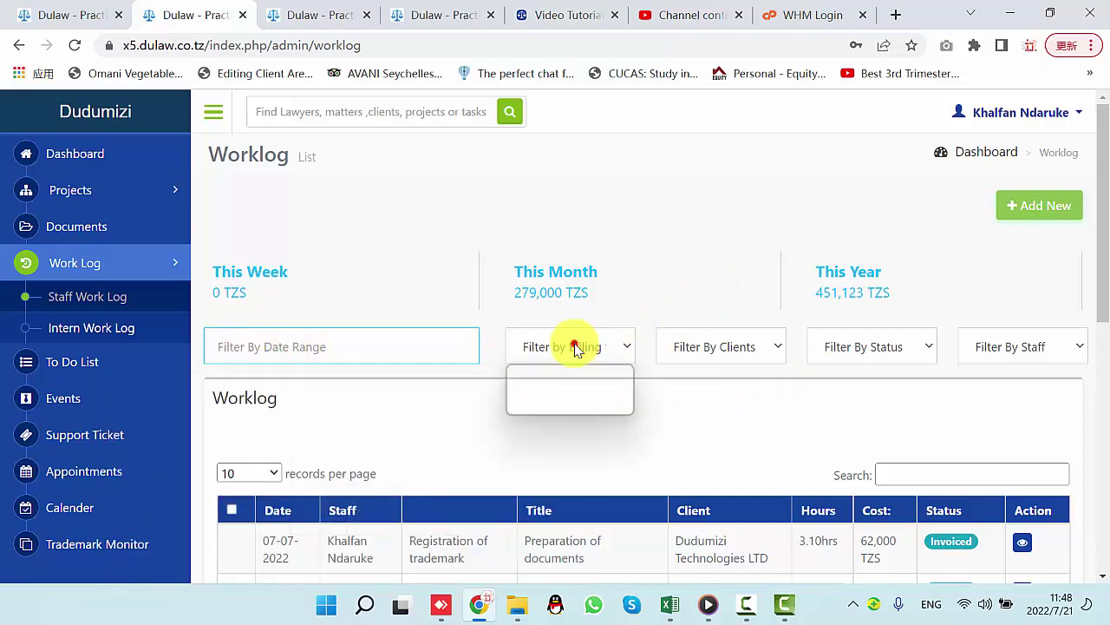
pyautogui.click(714, 347)
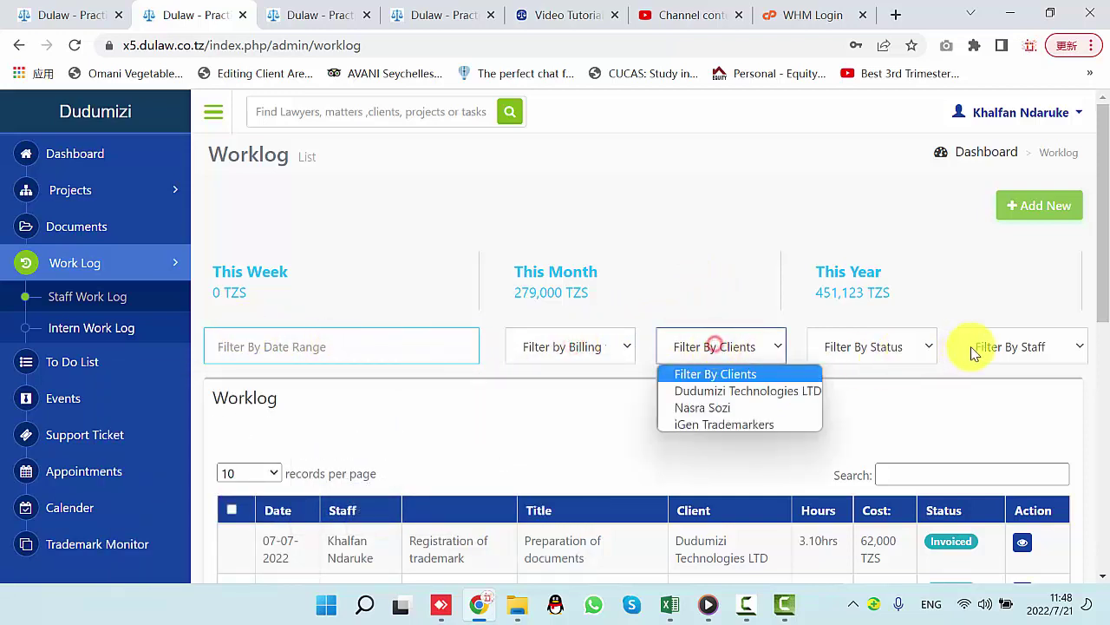
pyautogui.click(971, 356)
pyautogui.click(993, 350)
pyautogui.click(793, 421)
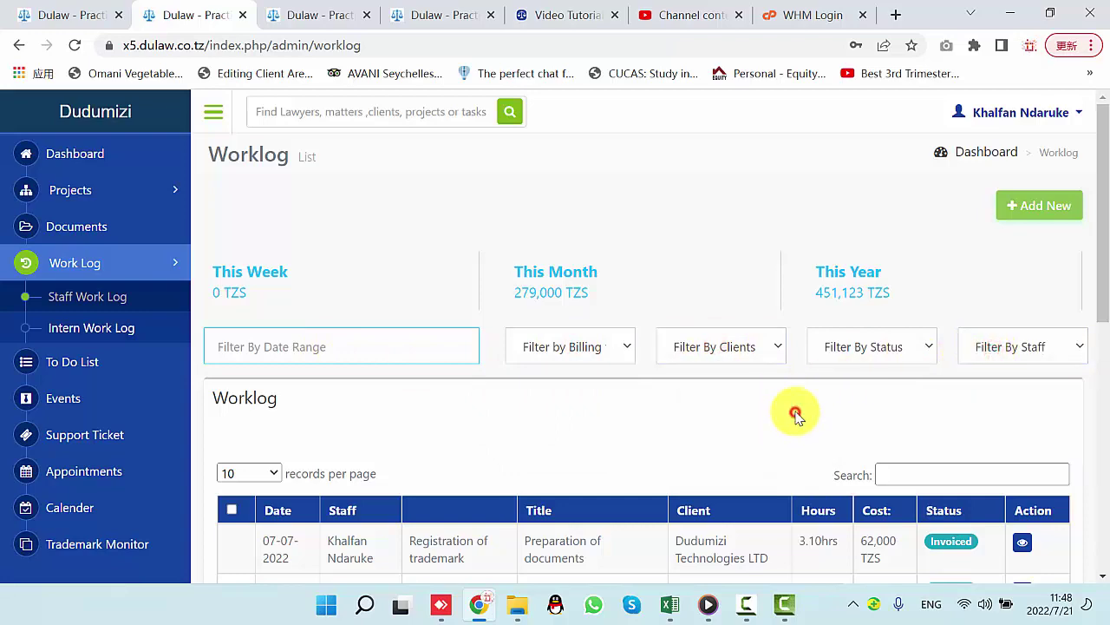
# Step: Examine the worklog table's entries, including their titles, clients, hours, costs and statuses
pyautogui.scroll(-1, 503, 390)
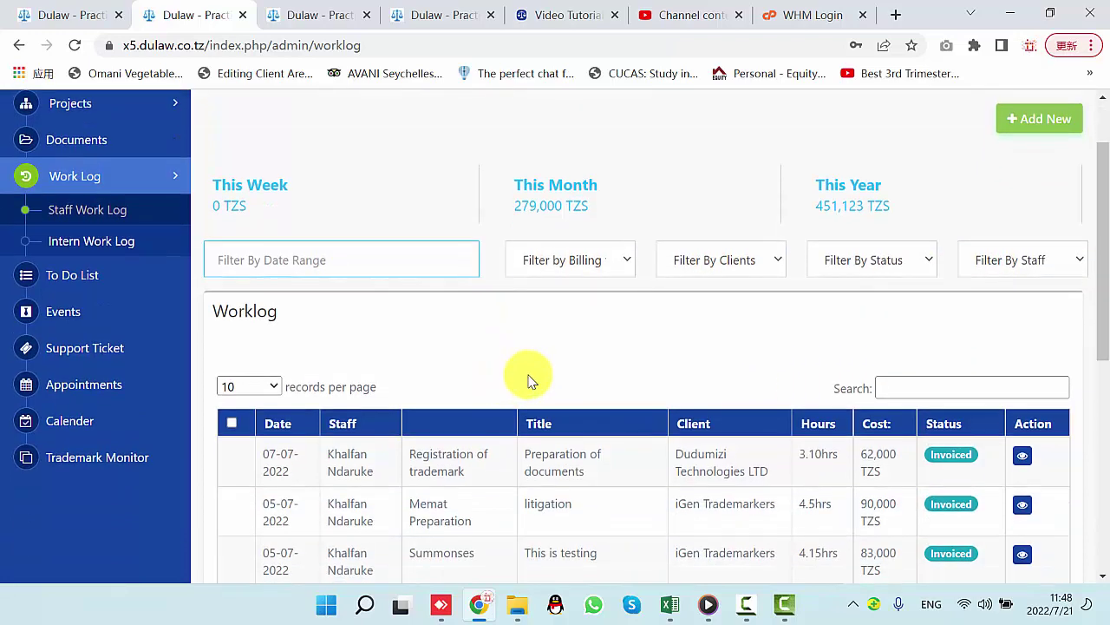
pyautogui.scroll(-1, 529, 374)
pyautogui.scroll(-1, 552, 367)
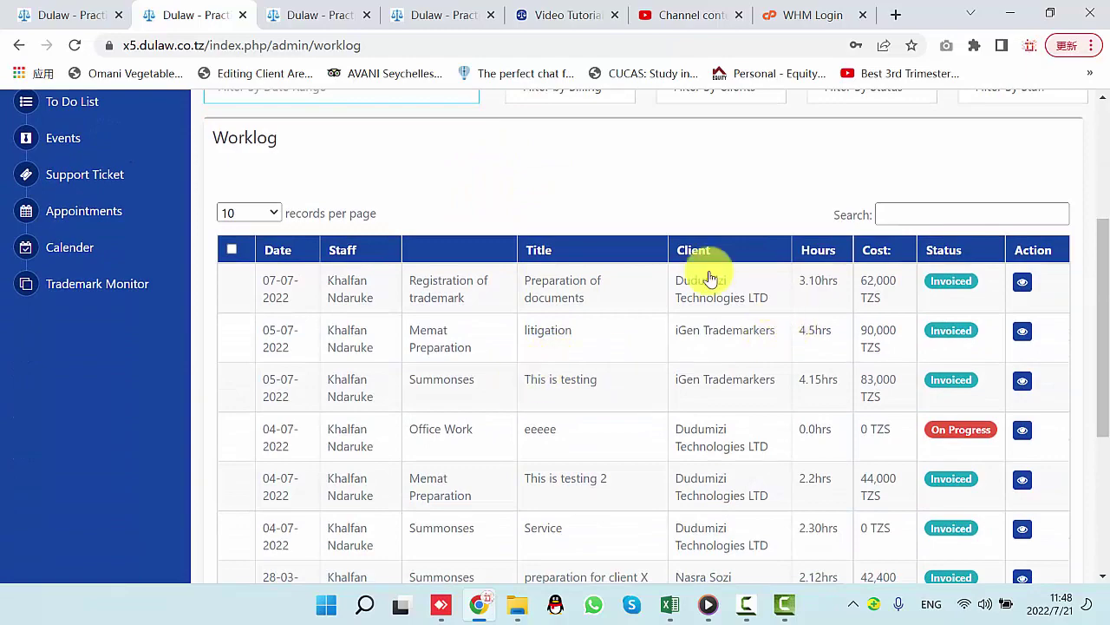
pyautogui.scroll(-3, 486, 329)
pyautogui.scroll(-1, 555, 330)
pyautogui.scroll(6, 620, 368)
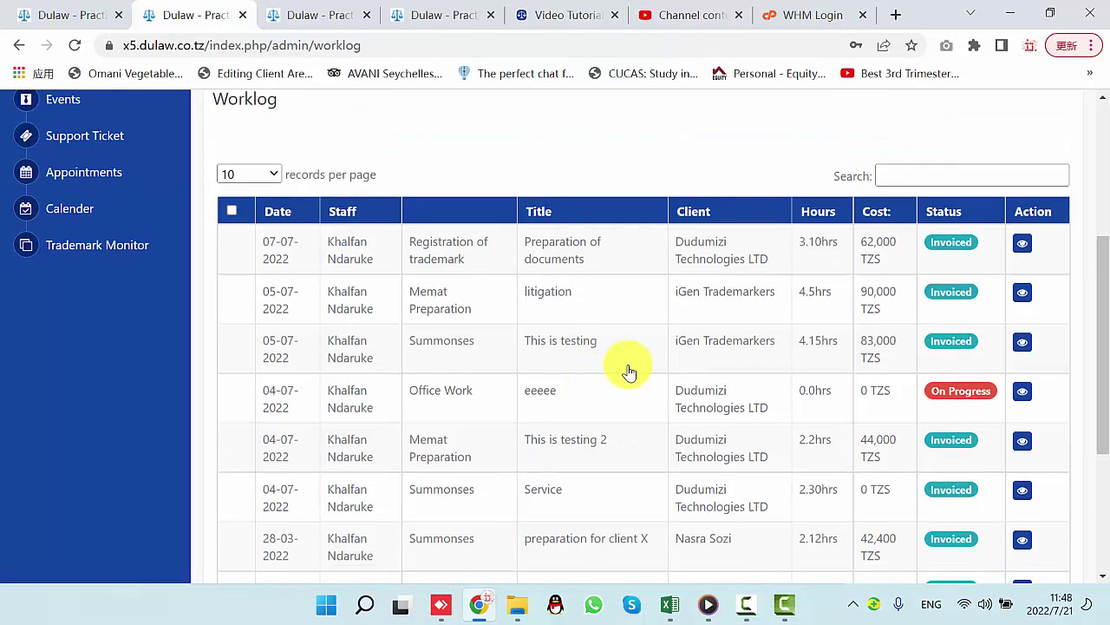
pyautogui.scroll(-3, 441, 413)
pyautogui.scroll(-3, 518, 390)
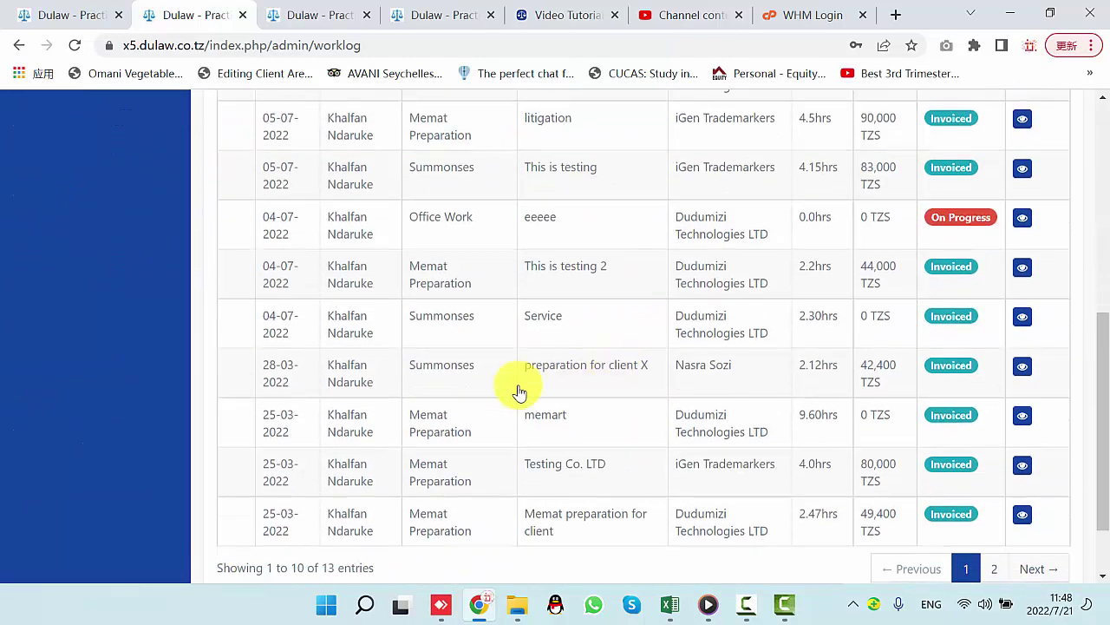
pyautogui.scroll(4, 575, 401)
pyautogui.scroll(3, 575, 401)
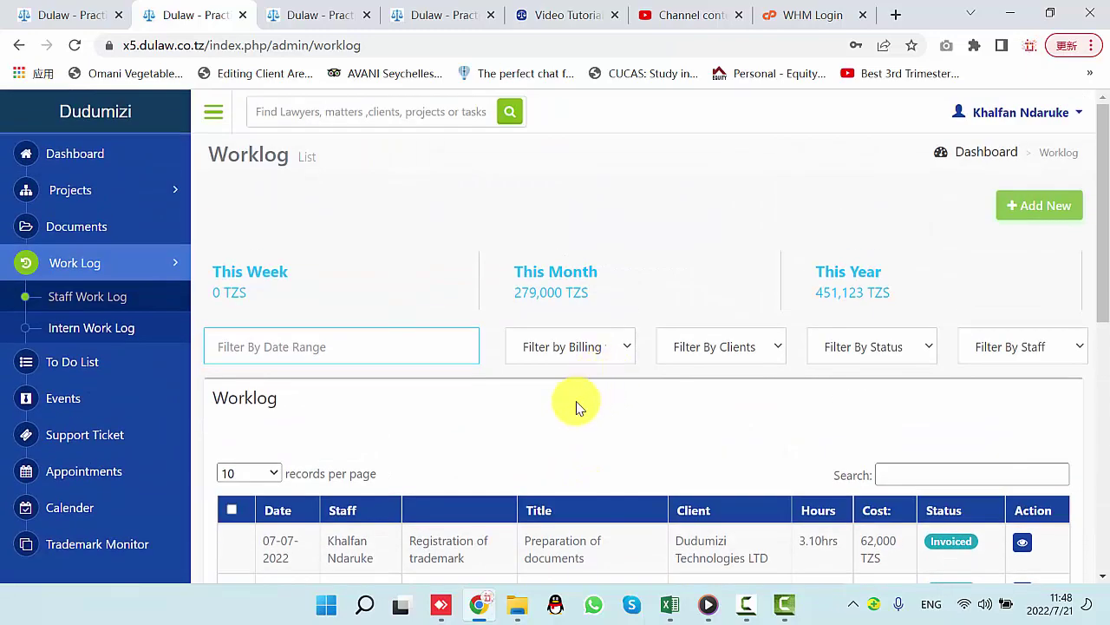
# Step: View the details of the "Preparation of documents" worklog entry dated 07-07-2022
pyautogui.scroll(-1, 975, 424)
pyautogui.click(1028, 462)
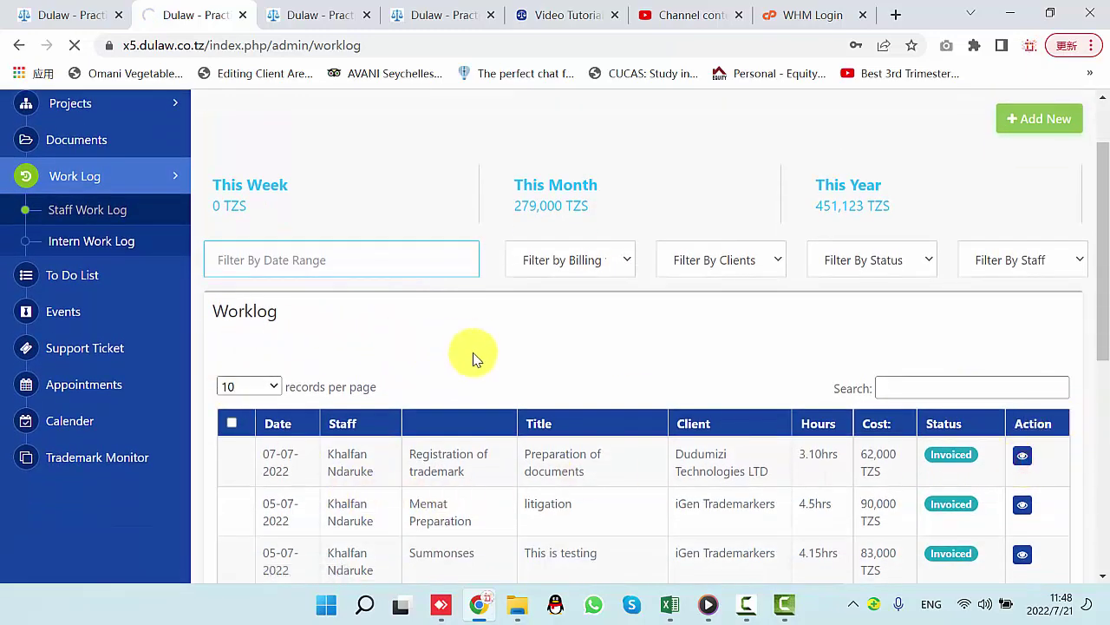
pyautogui.scroll(-3, 481, 403)
pyautogui.scroll(4, 484, 399)
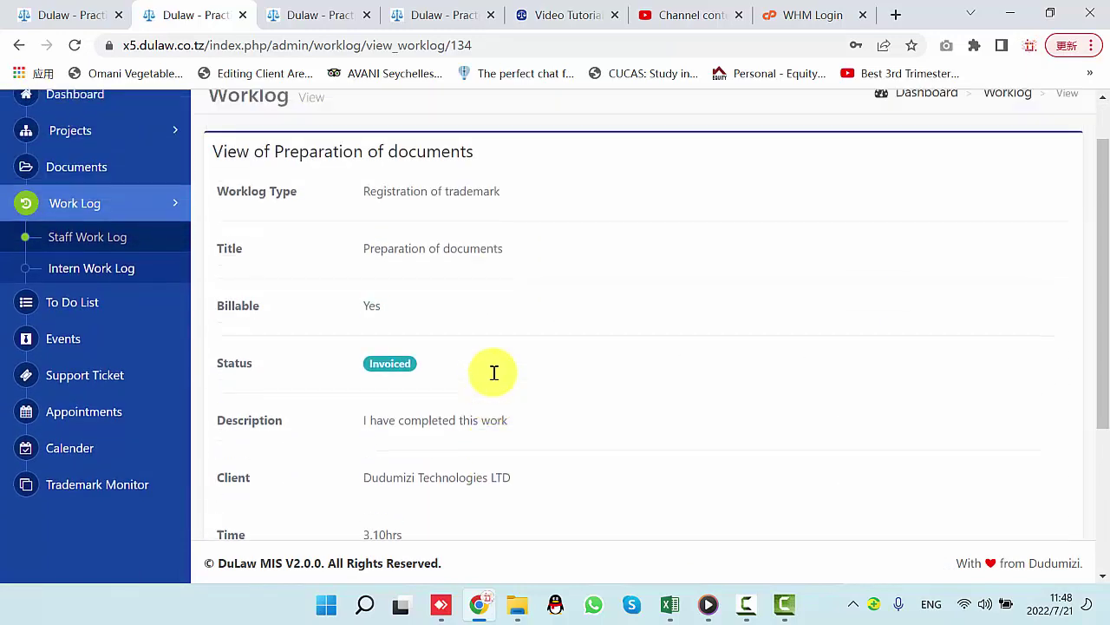
# Step: Return to the Staff Work Log and start a new entry with Office Work as its worklog type
pyautogui.click(100, 297)
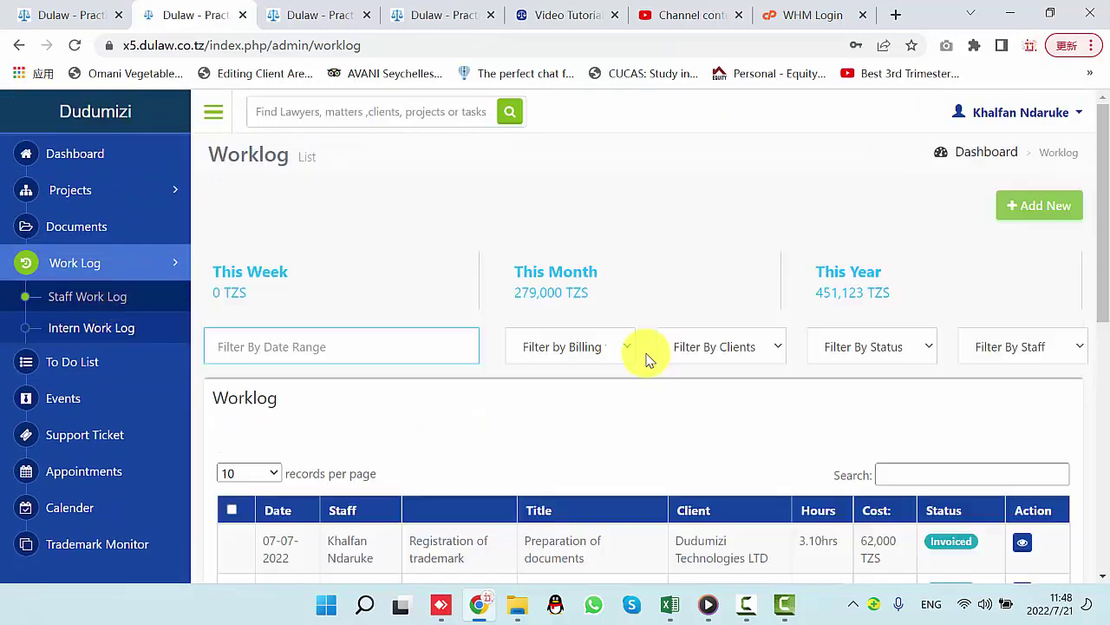
pyautogui.click(1036, 208)
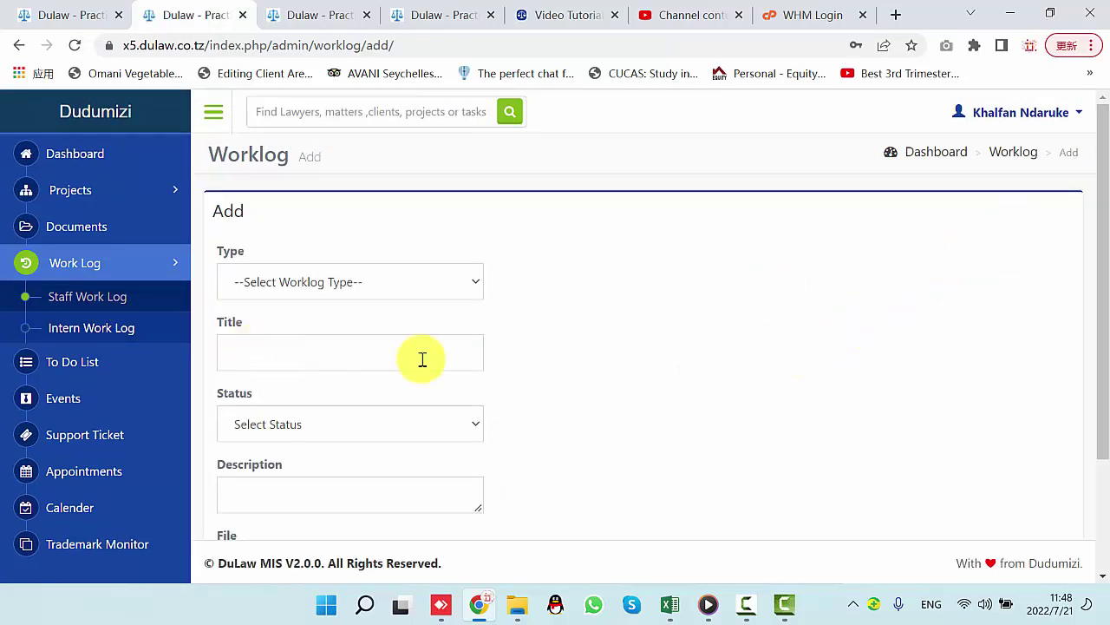
pyautogui.scroll(-1, 498, 374)
pyautogui.click(310, 194)
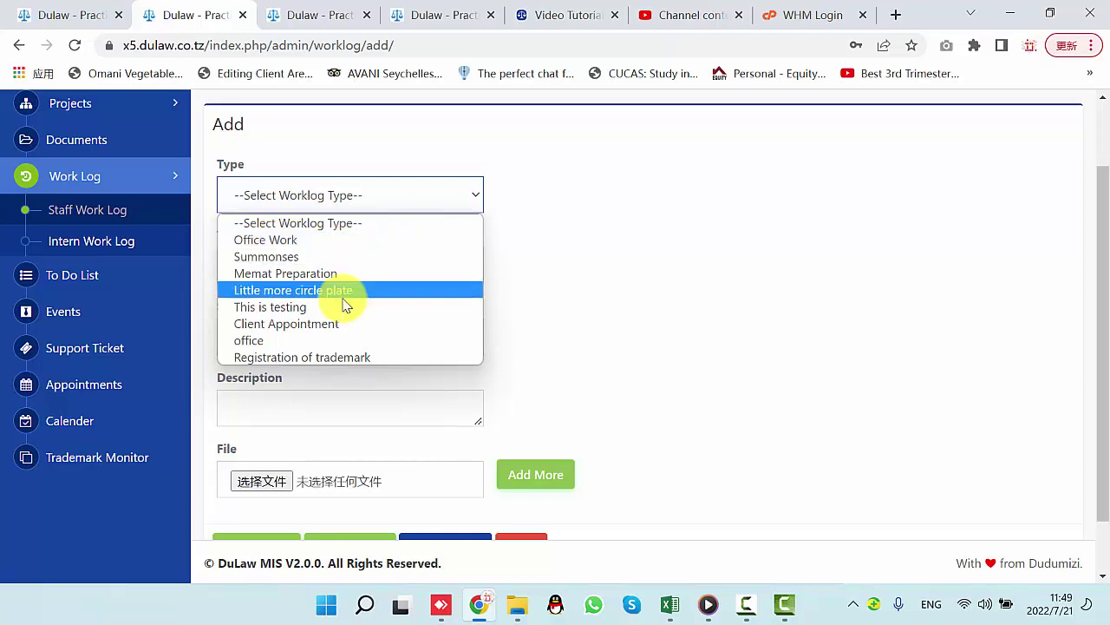
pyautogui.click(286, 245)
pyautogui.scroll(-1, 607, 321)
pyautogui.scroll(2, 624, 329)
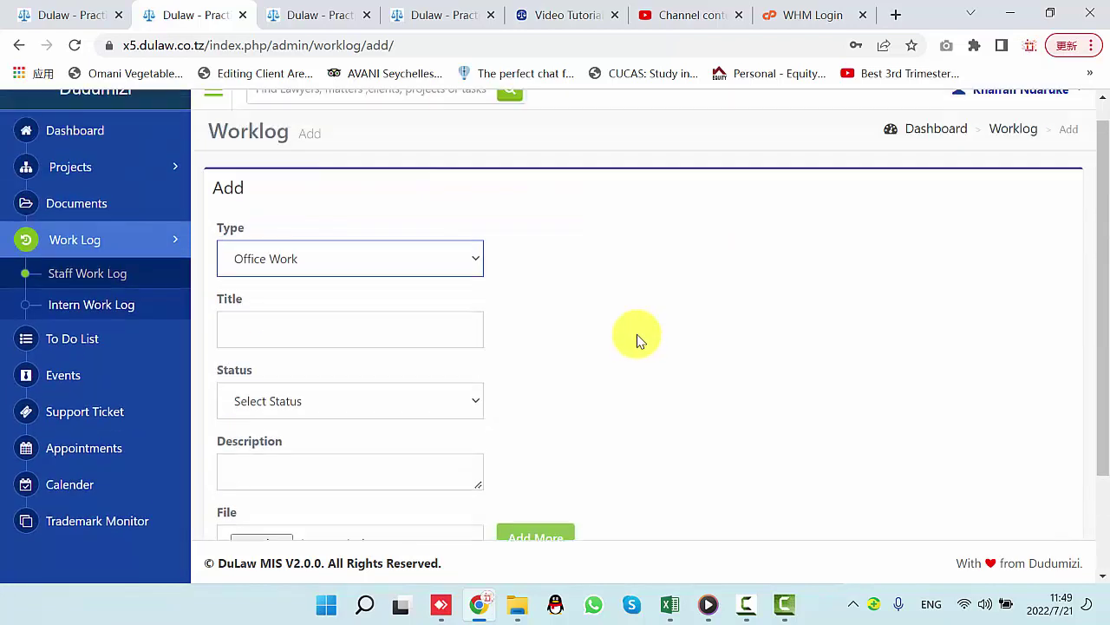
# Step: Change the worklog type to Summonses and enter "Prepara Summonses for Dudu" as the title
pyautogui.click(367, 281)
pyautogui.click(290, 344)
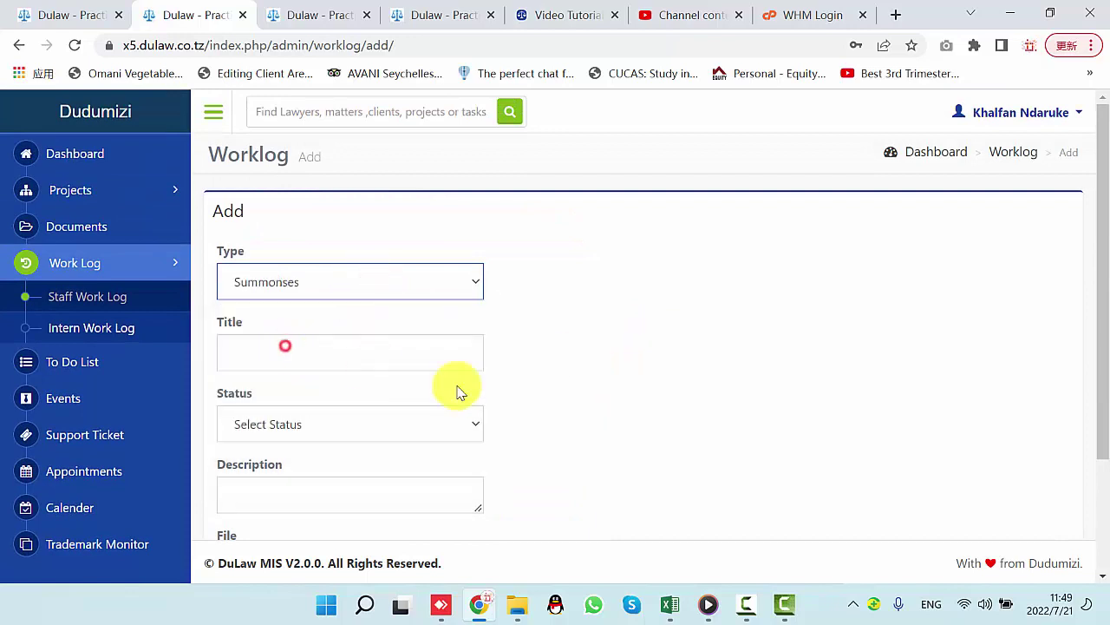
pyautogui.click(305, 339)
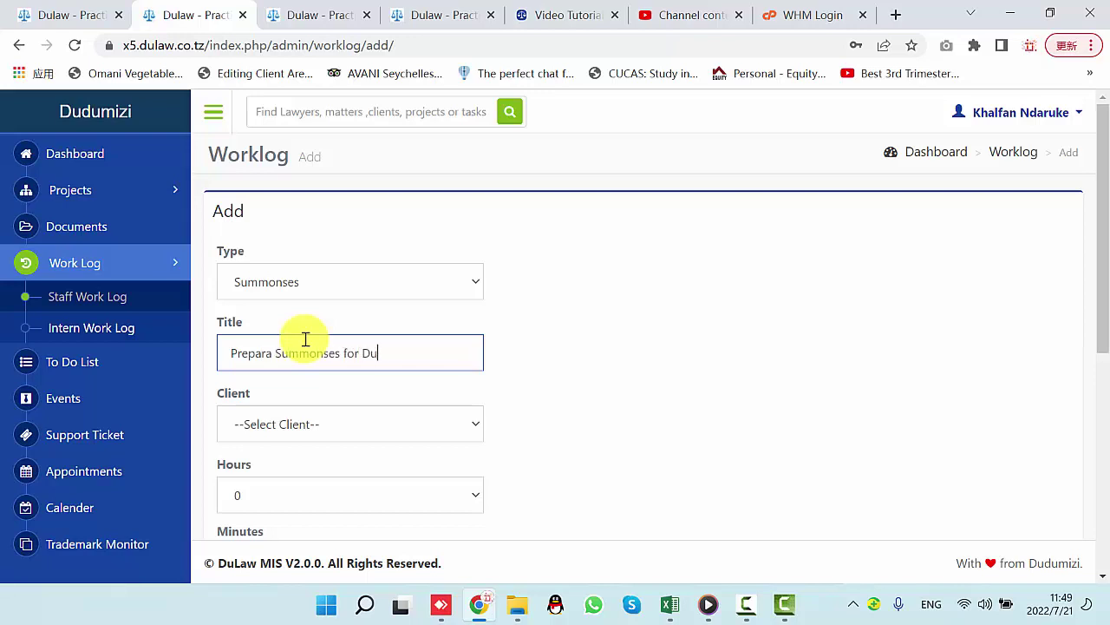
# Step: Assign the new worklog entry to the client Dudumizi Technologies LTD
pyautogui.scroll(-1, 261, 438)
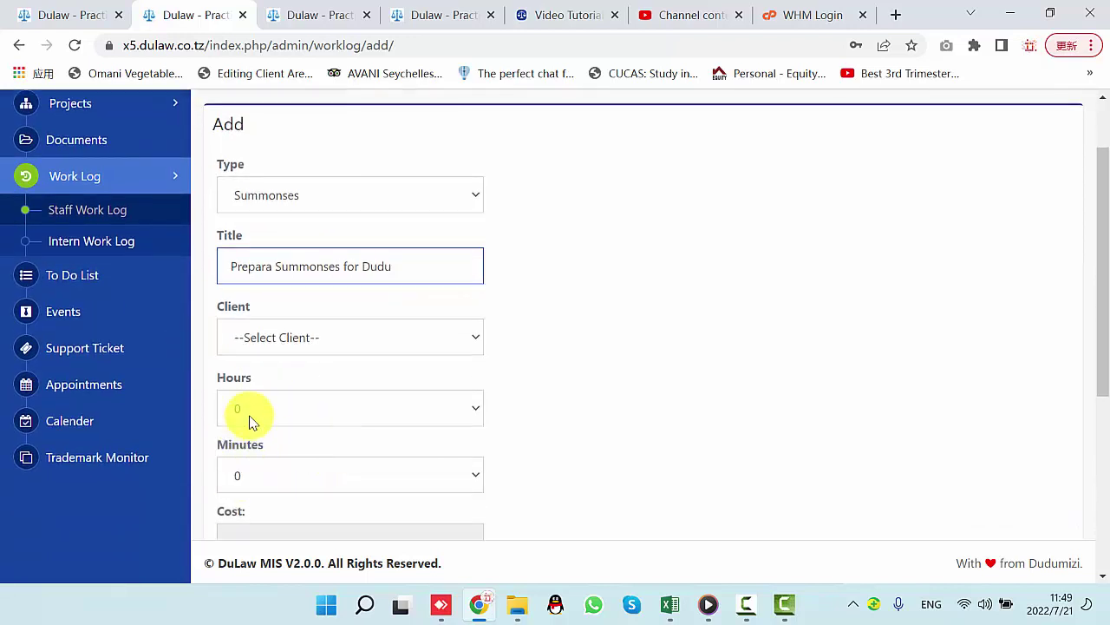
pyautogui.click(280, 347)
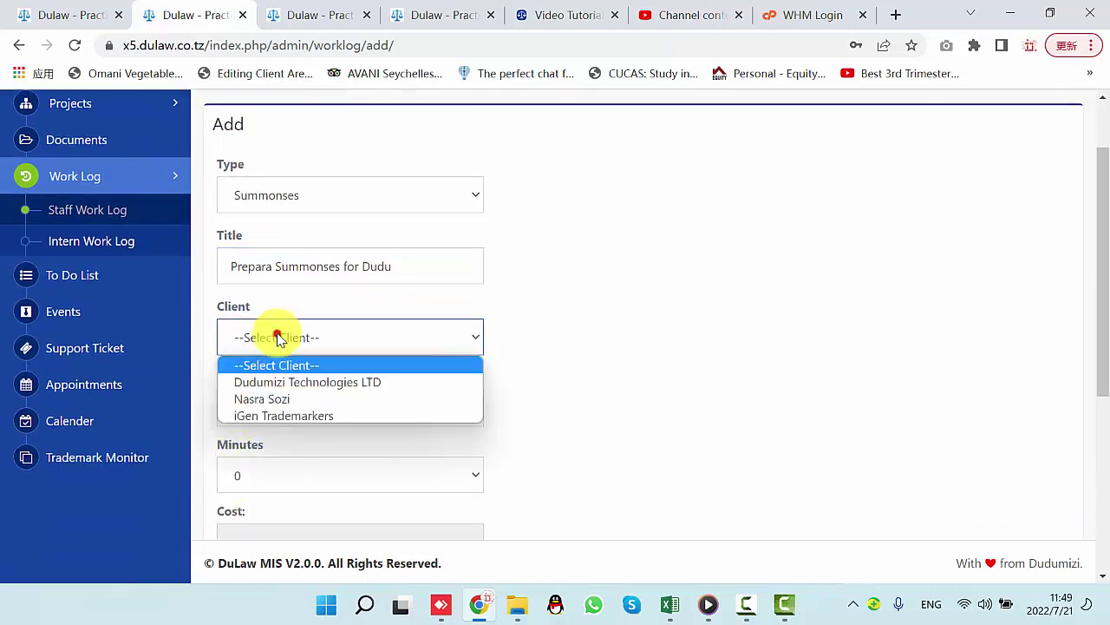
pyautogui.click(288, 381)
# Step: Set the time spent on the worklog entry to 2 hours and 30 minutes
pyautogui.click(286, 408)
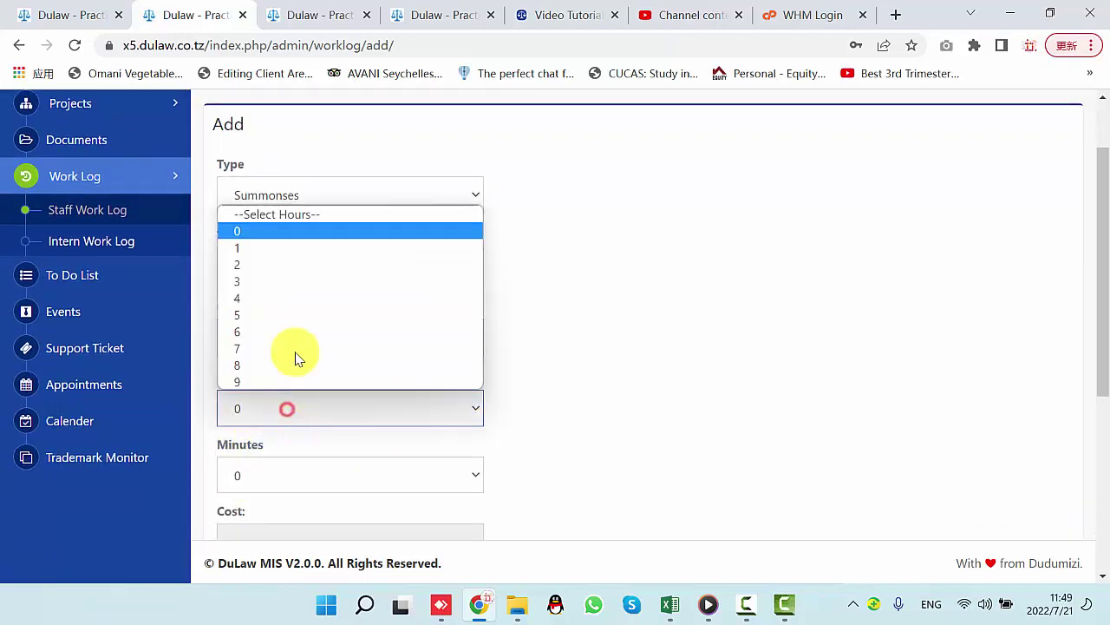
pyautogui.click(264, 265)
pyautogui.scroll(-2, 541, 355)
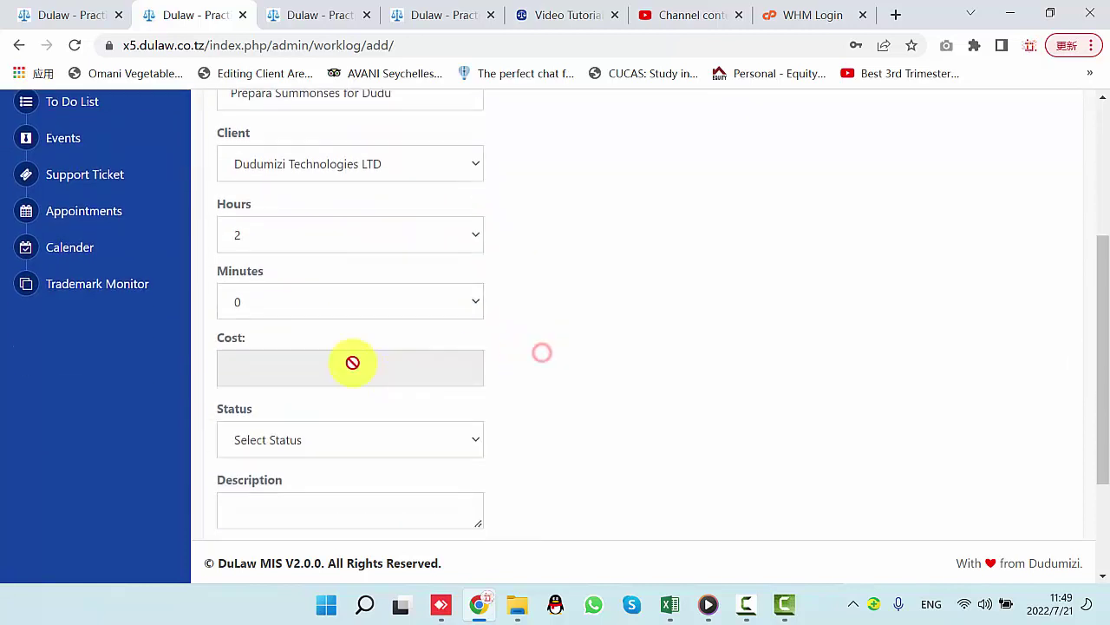
pyautogui.click(288, 297)
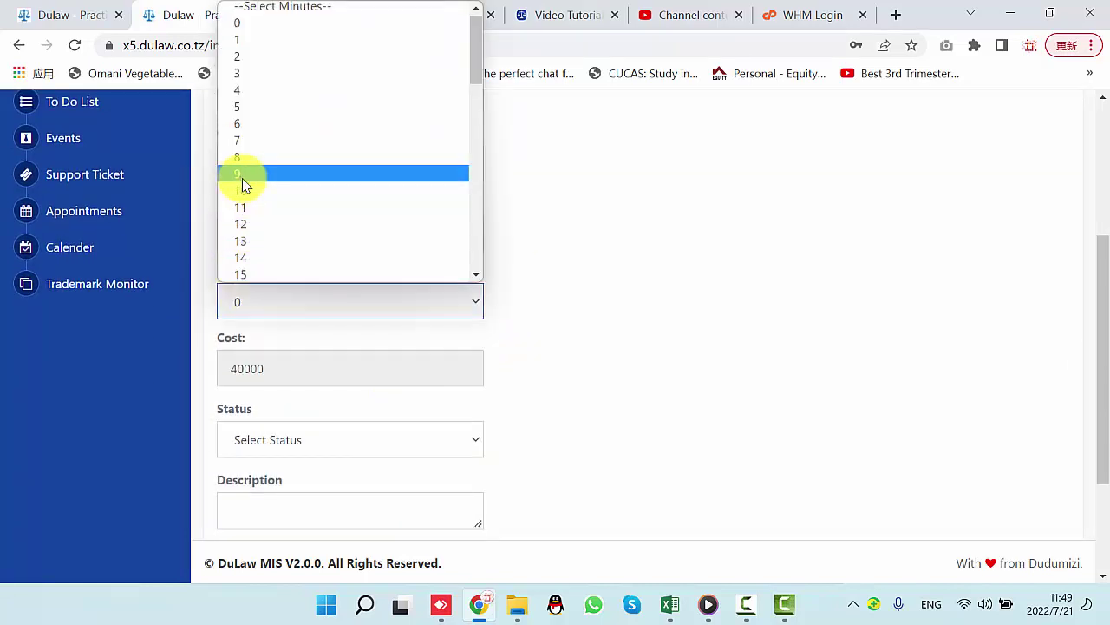
pyautogui.scroll(-8, 272, 246)
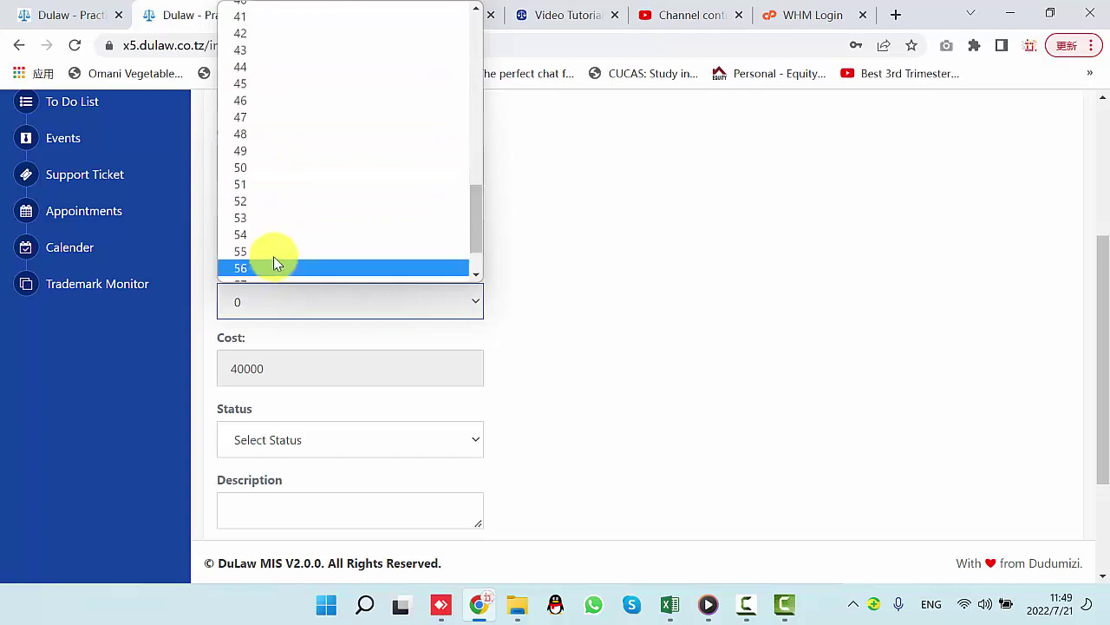
pyautogui.scroll(3, 278, 213)
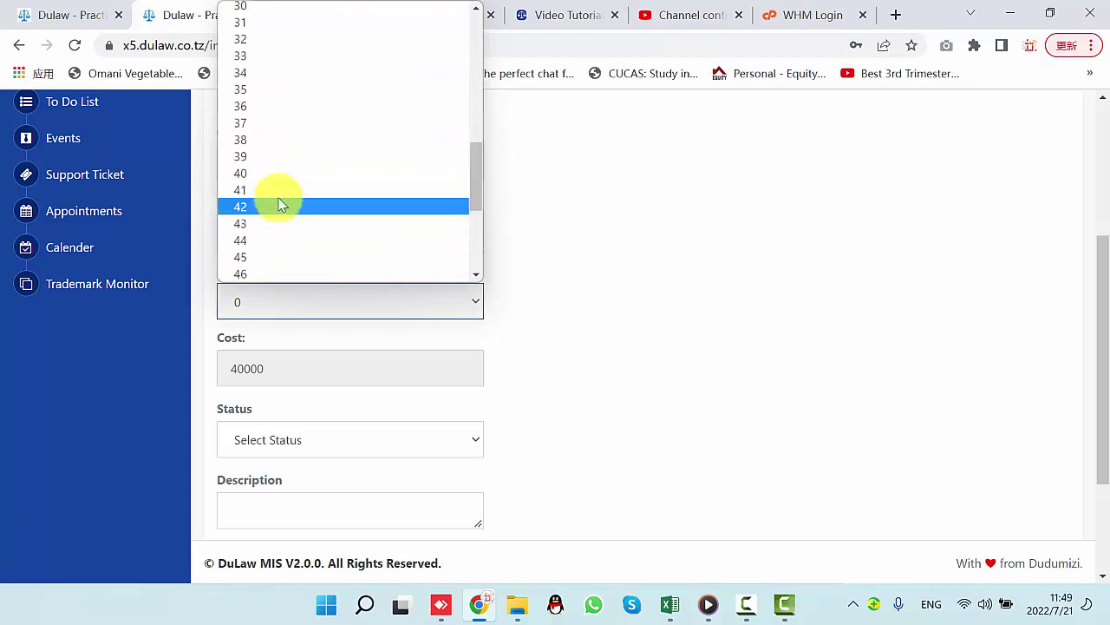
pyautogui.click(265, 9)
pyautogui.click(565, 320)
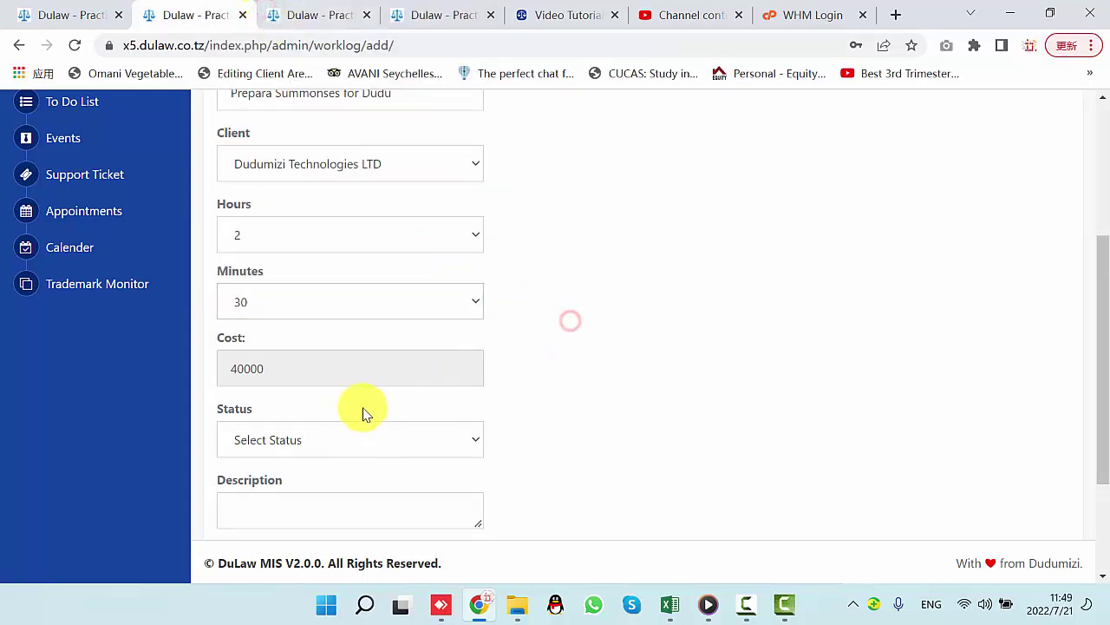
# Step: Set the worklog's status to Completed and fill its description with the placeholder text "ssssssssssssss"
pyautogui.scroll(-1, 381, 399)
pyautogui.click(288, 351)
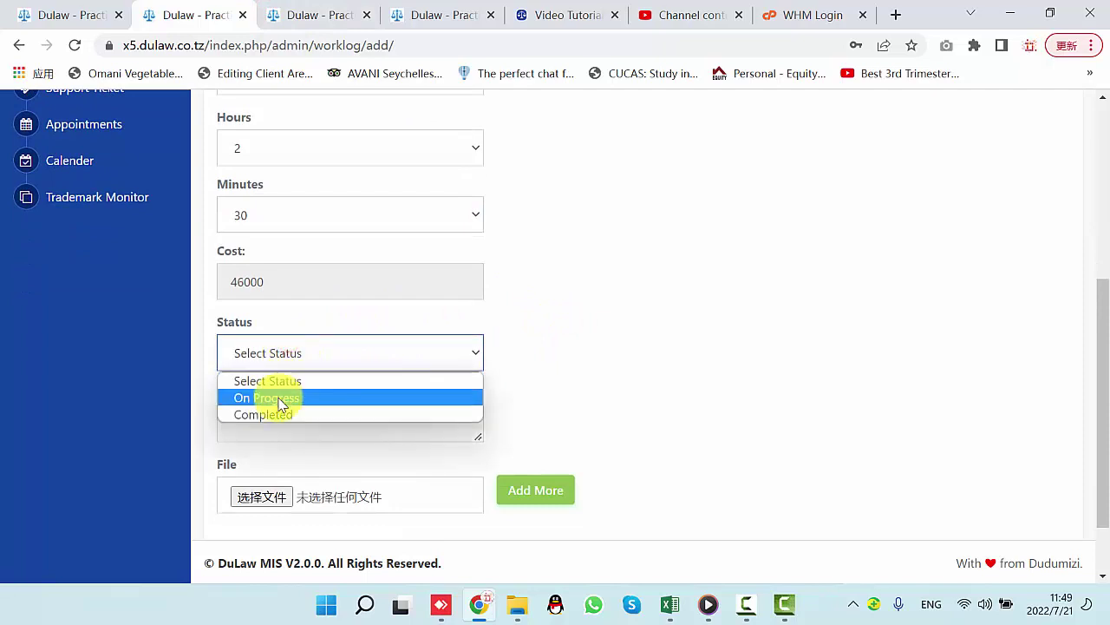
pyautogui.click(280, 414)
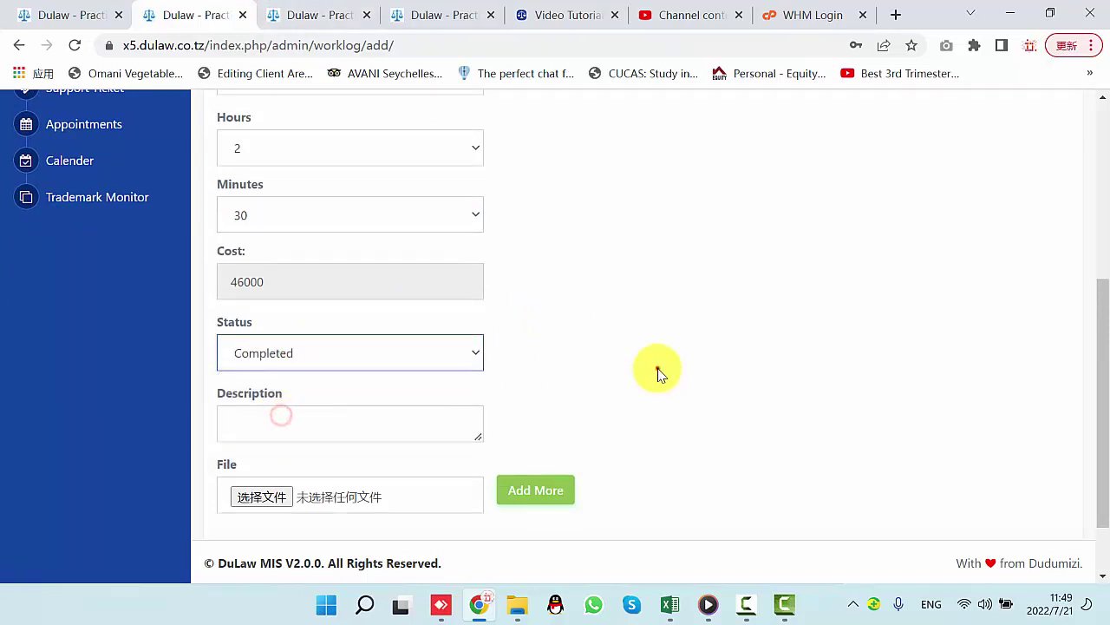
pyautogui.click(658, 368)
pyautogui.click(369, 434)
pyautogui.write('ssssssssssssss')
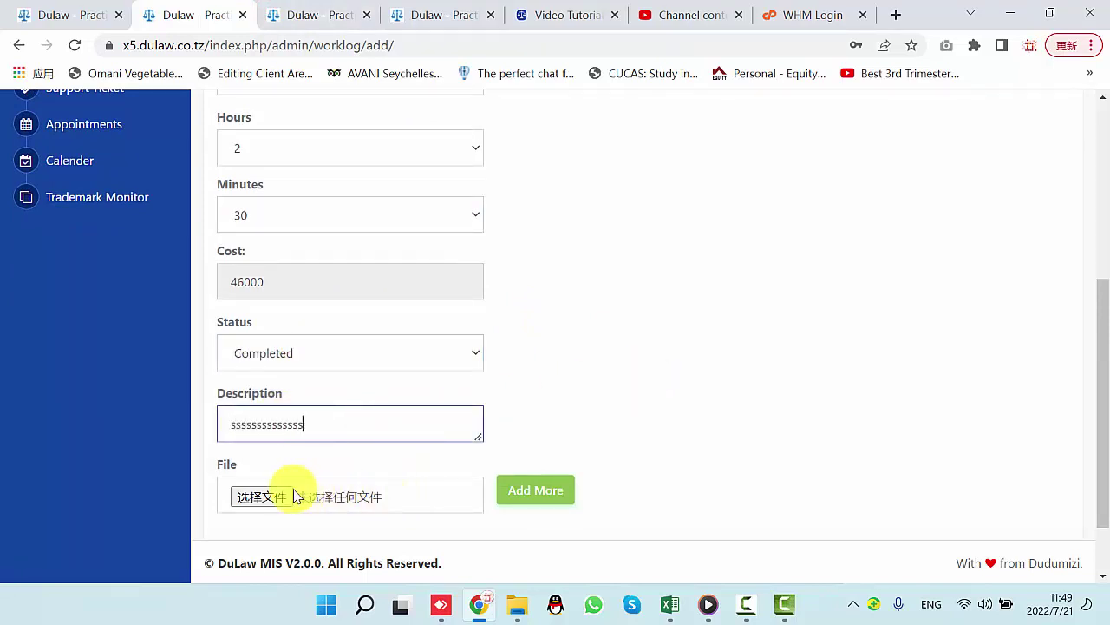
# Step: Attach the file Affilite_300_250.jpg from the Promos folder to the worklog, then save and close the entry
pyautogui.click(286, 494)
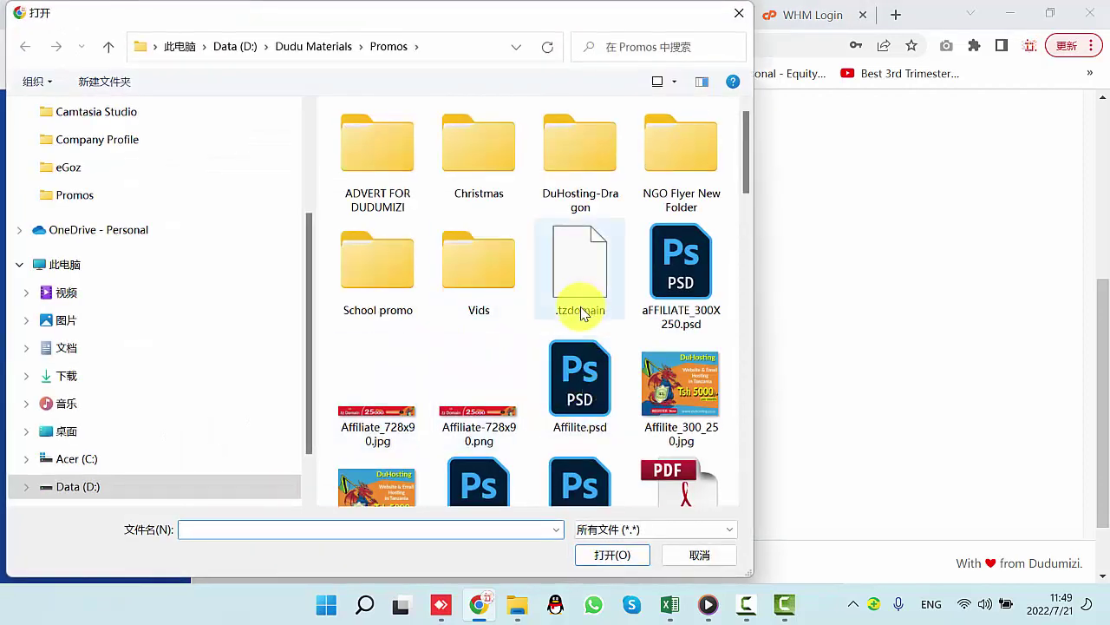
pyautogui.scroll(-3, 575, 310)
pyautogui.scroll(1, 575, 347)
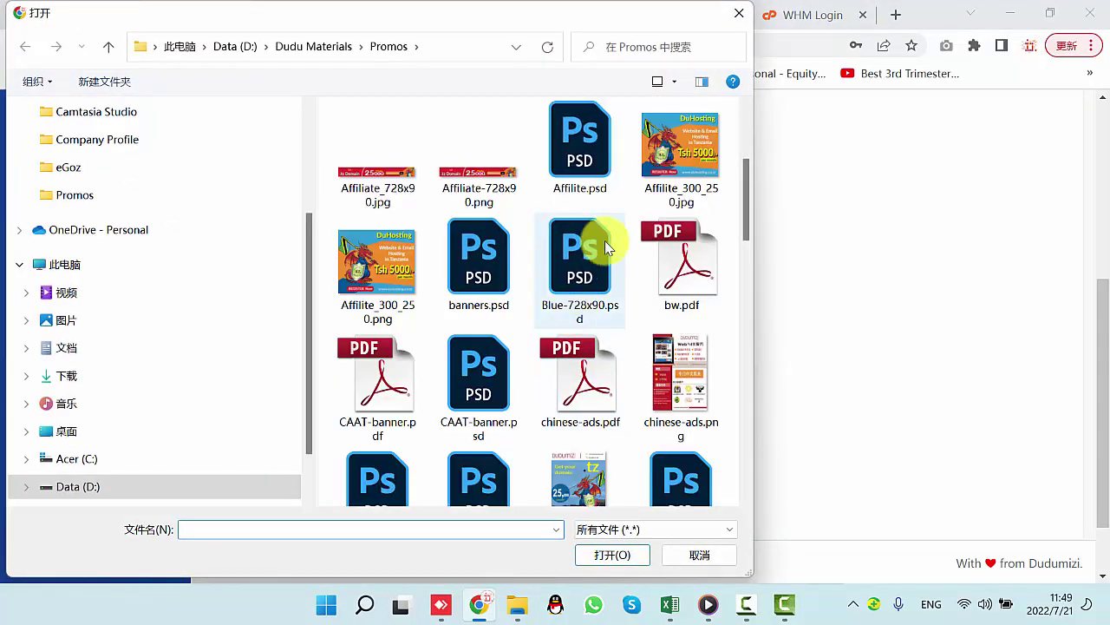
pyautogui.doubleClick(701, 174)
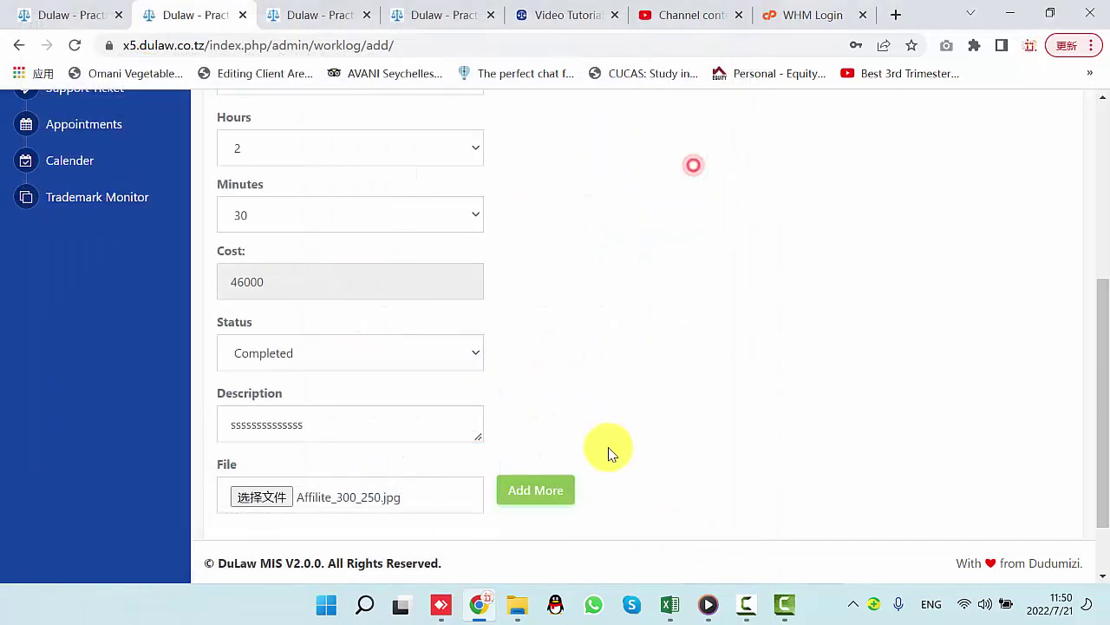
pyautogui.scroll(-1, 558, 469)
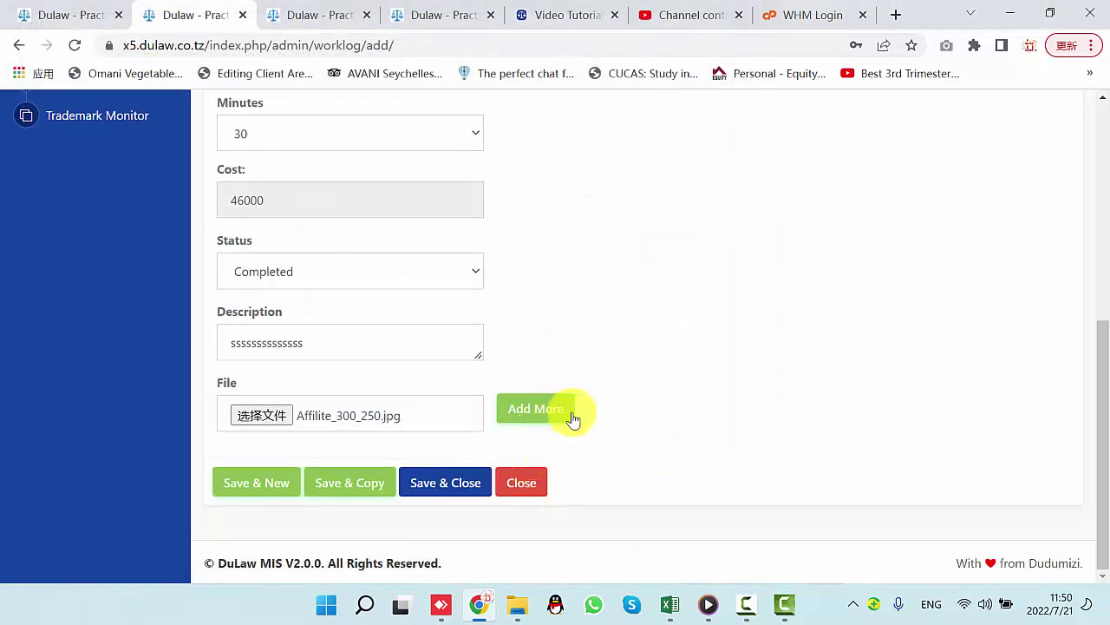
pyautogui.click(447, 481)
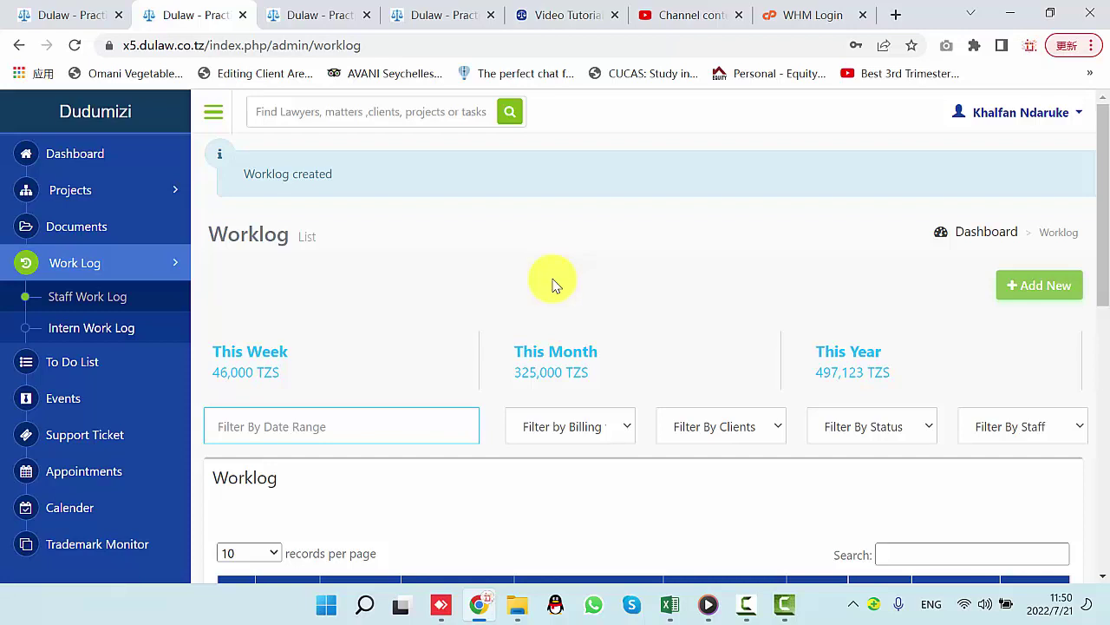
# Step: Examine the updated worklog list, including the new entry's status and available actions, the other entries and the cost totals
pyautogui.scroll(-3, 552, 307)
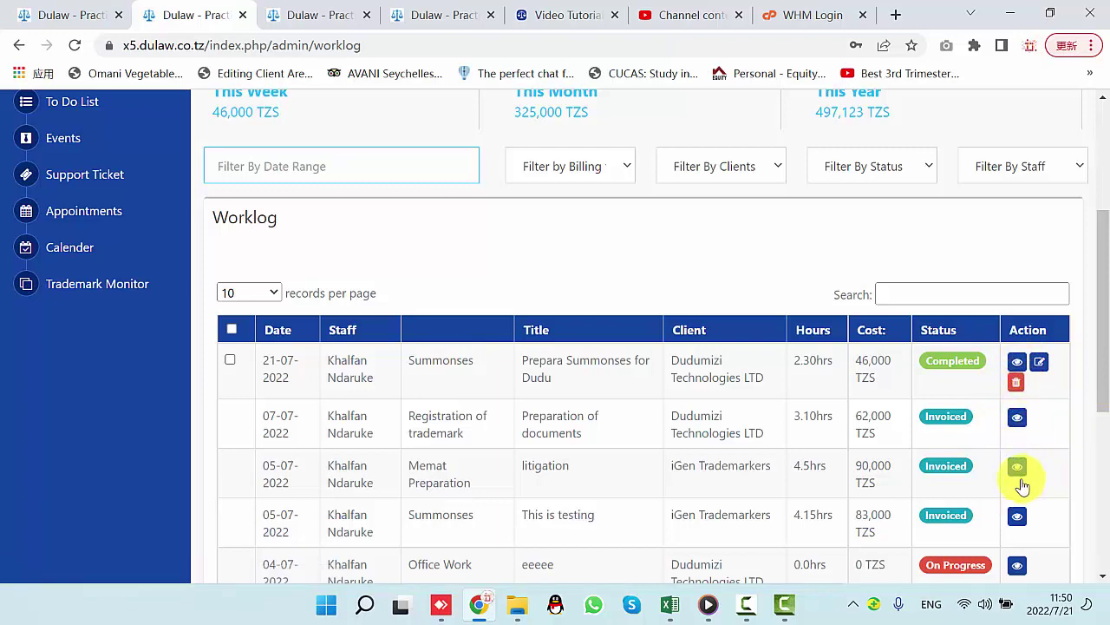
pyautogui.scroll(-2, 1017, 467)
pyautogui.scroll(2, 1016, 463)
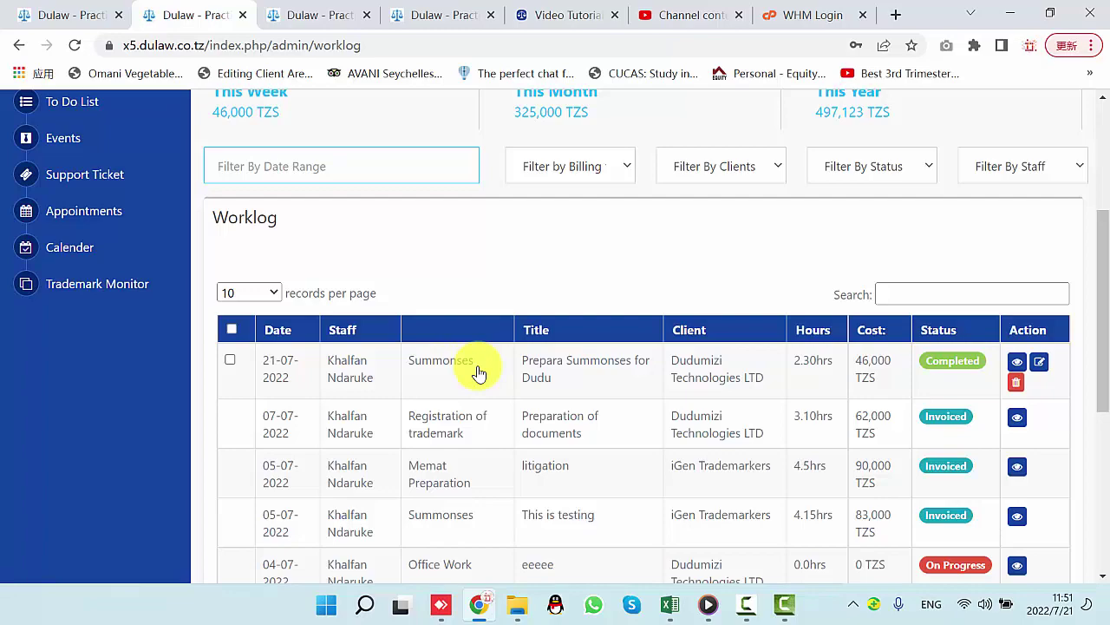
pyautogui.scroll(3, 662, 402)
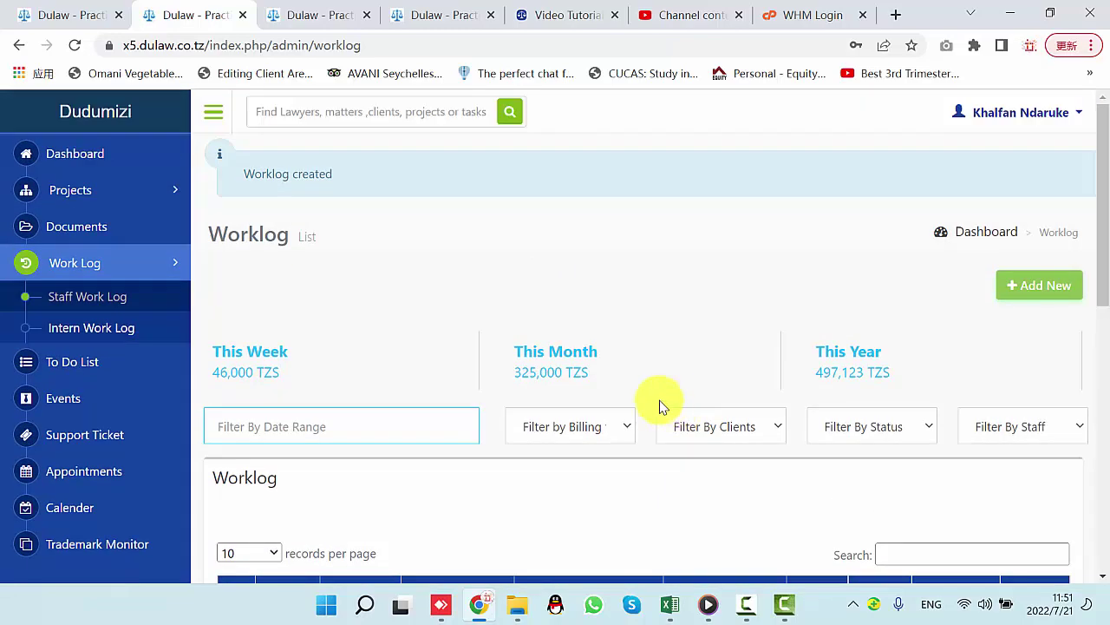
pyautogui.scroll(-6, 659, 409)
pyautogui.scroll(-2, 659, 409)
pyautogui.scroll(8, 665, 409)
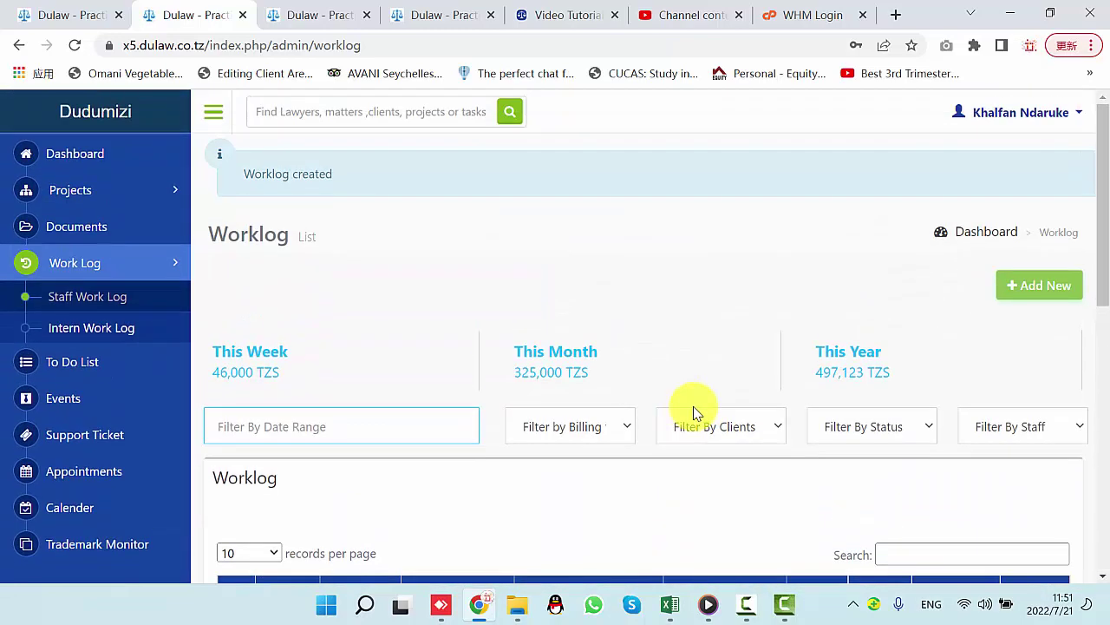
# Step: Sign out of the staff account
pyautogui.click(1076, 113)
pyautogui.click(665, 233)
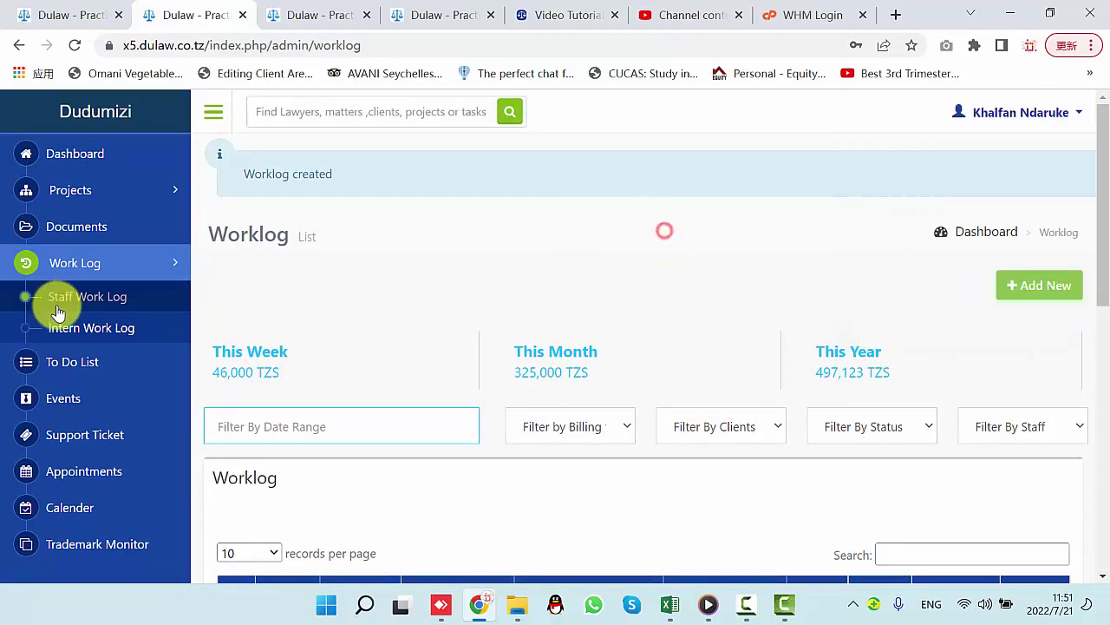
pyautogui.click(1077, 113)
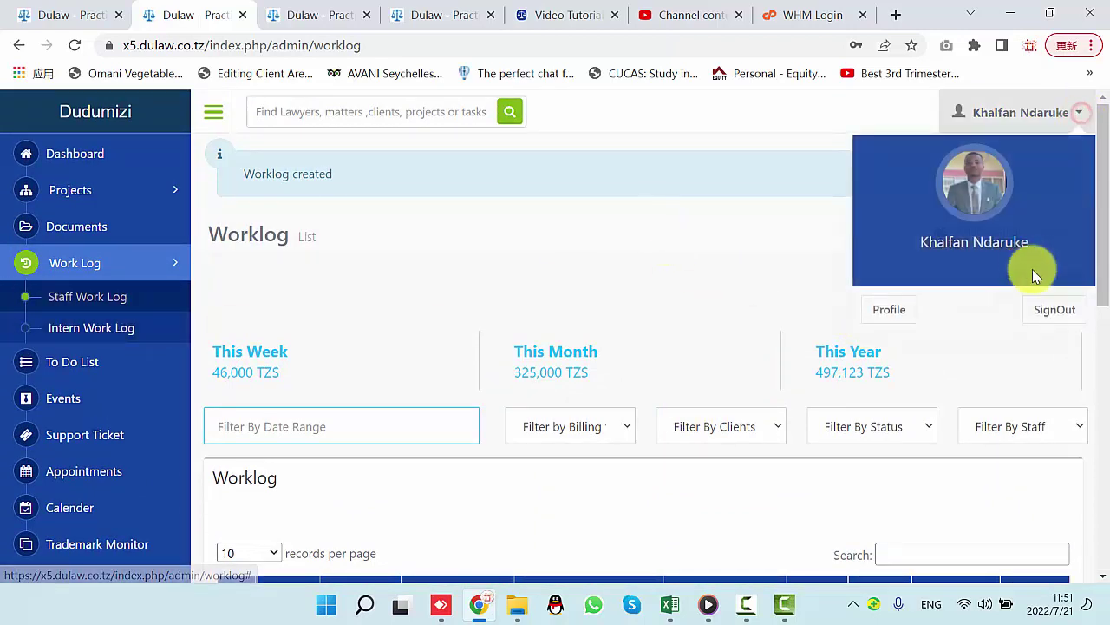
pyautogui.click(1050, 310)
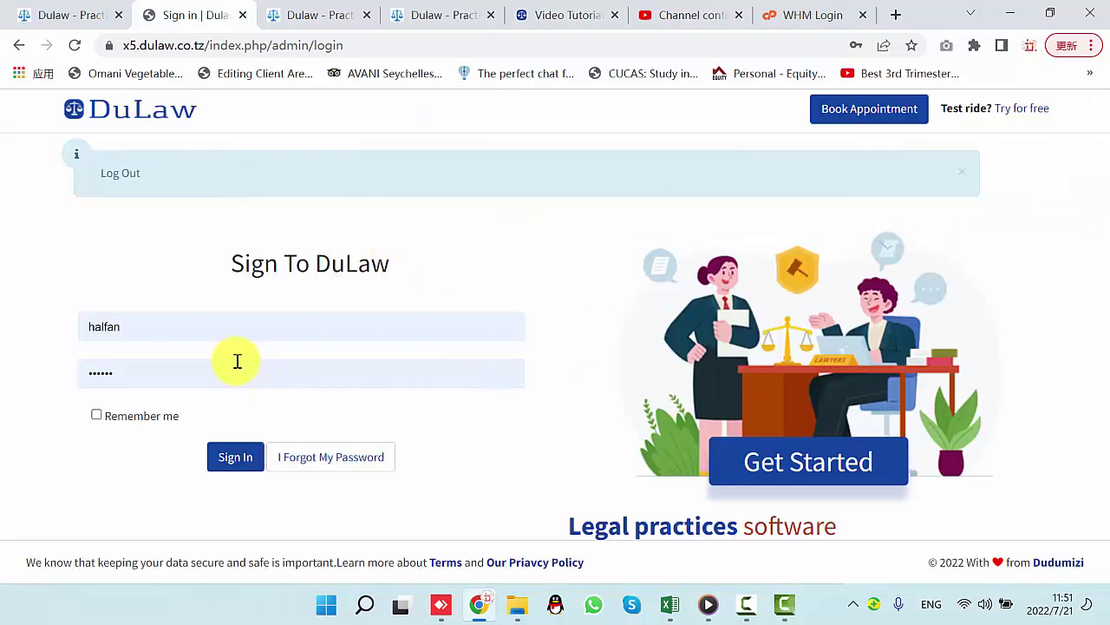
# Step: Sign in with the saved username and password of the admin account and dismiss the browser's password check warning
pyautogui.click(216, 327)
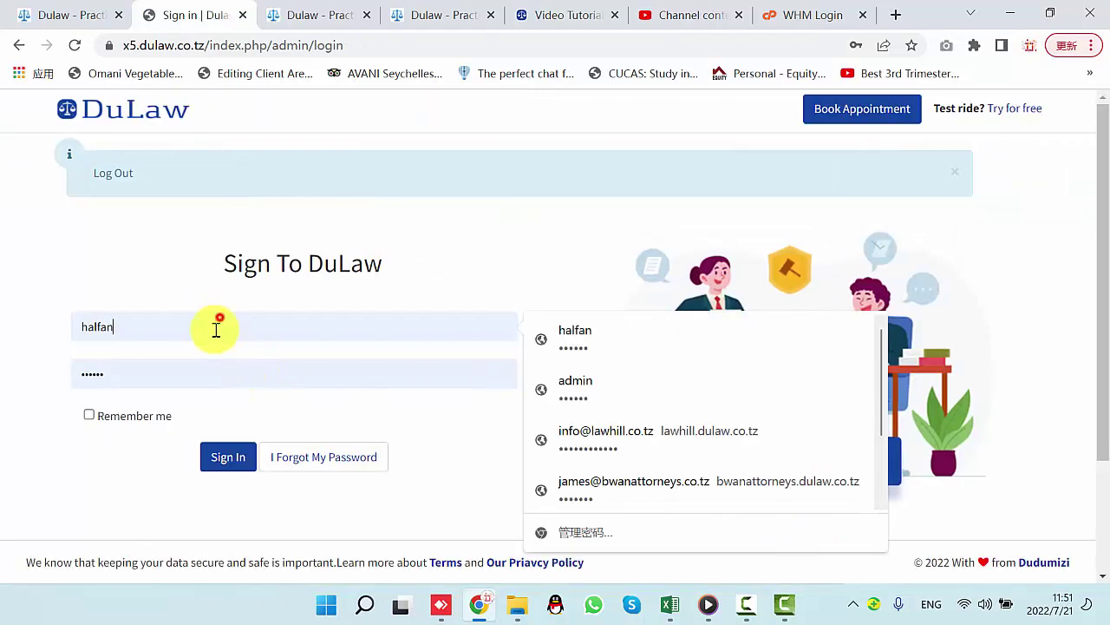
pyautogui.click(581, 388)
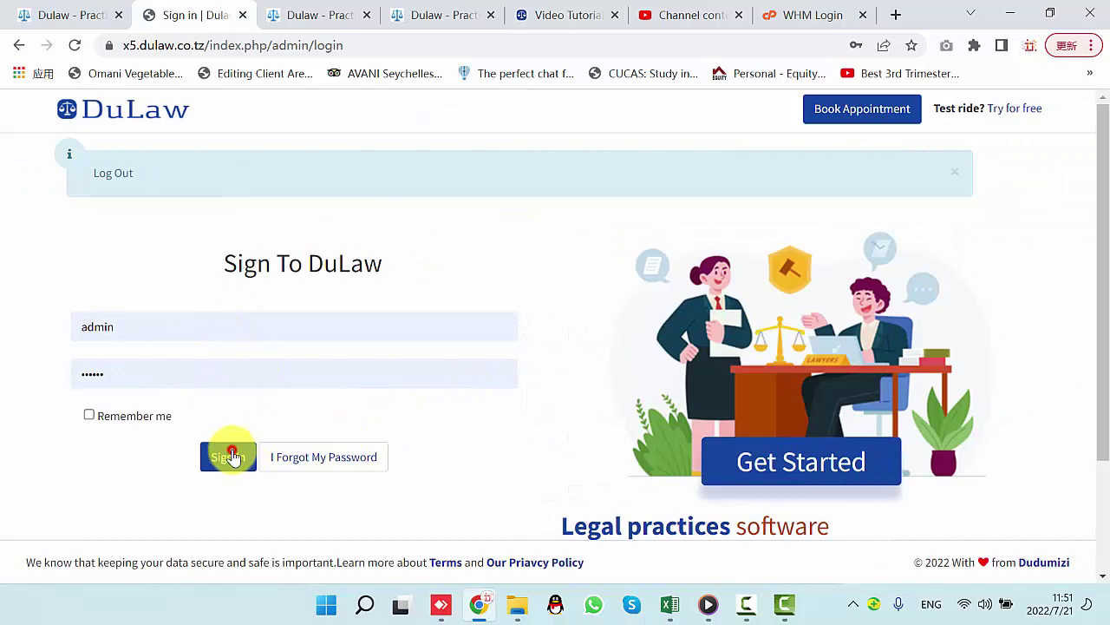
pyautogui.click(230, 456)
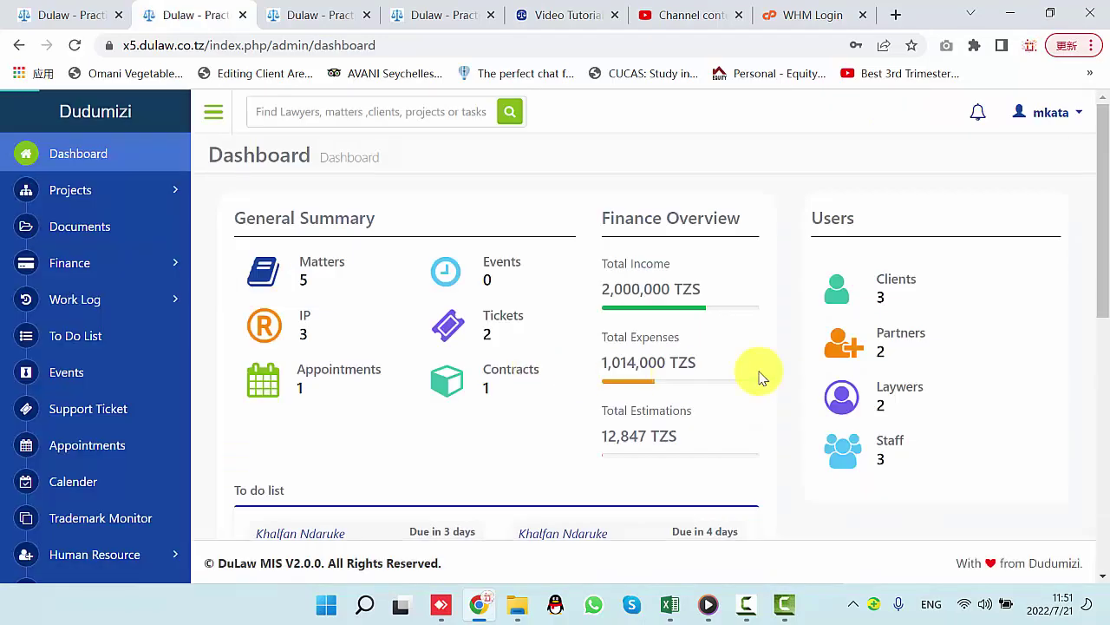
pyautogui.click(708, 279)
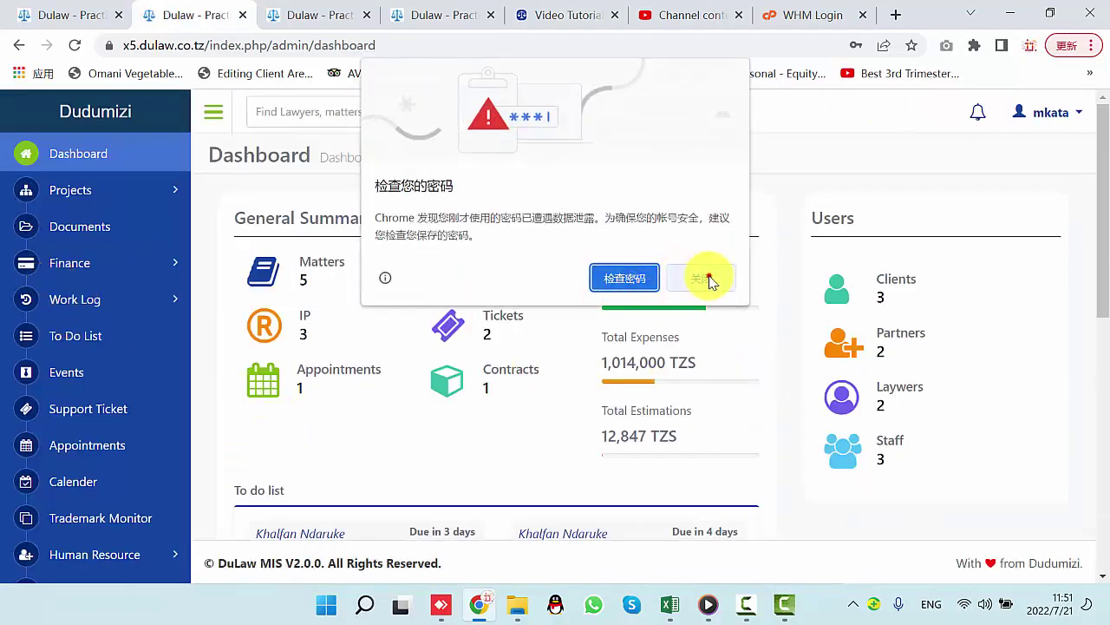
# Step: Open the Staff Work Log list from the admin account
pyautogui.click(90, 301)
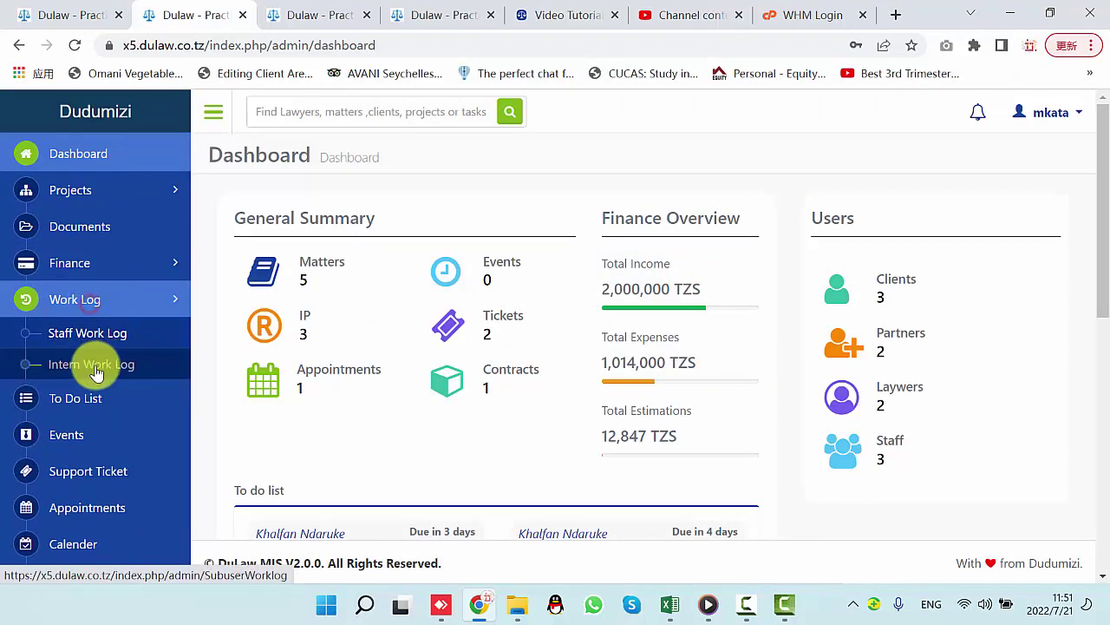
pyautogui.click(86, 334)
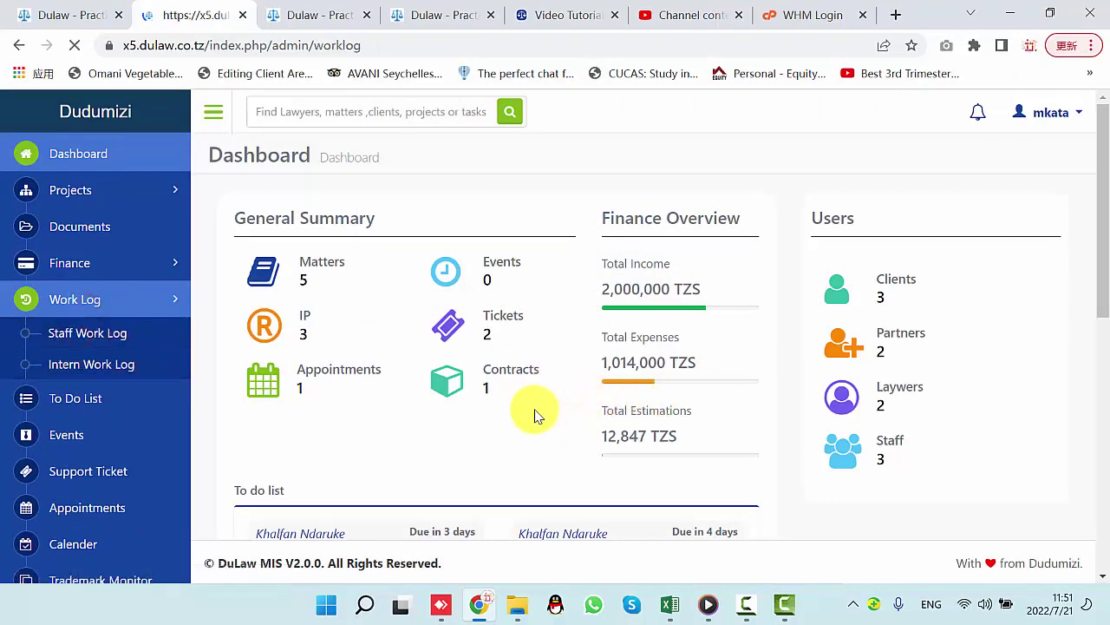
# Step: Filter the staff worklog list to the staff member who logged the new Summonses entry
pyautogui.scroll(-3, 495, 390)
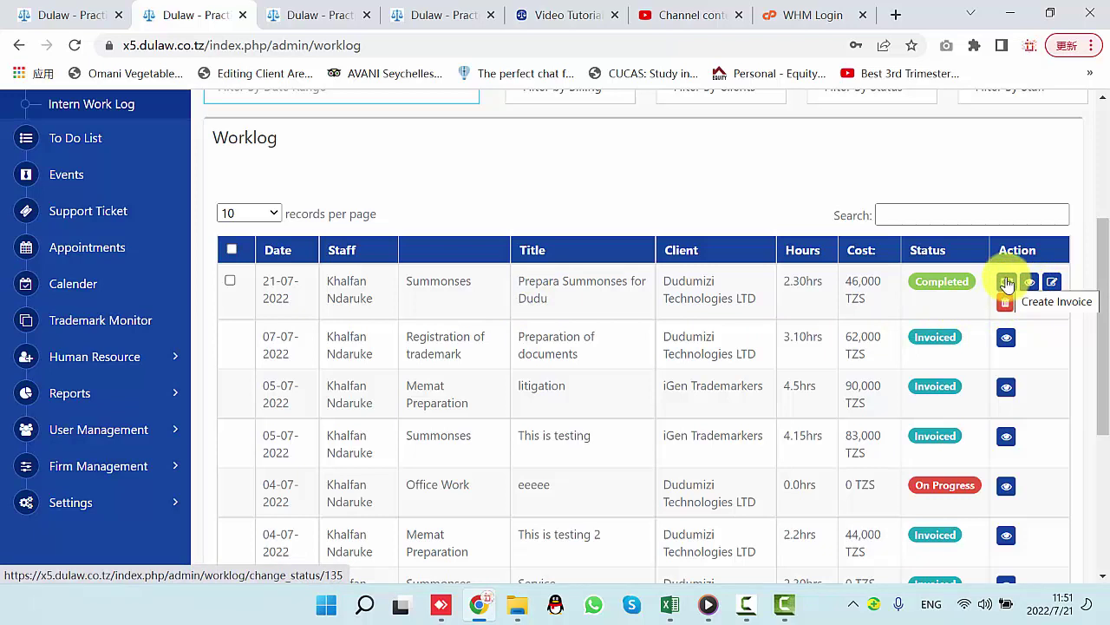
pyautogui.scroll(2, 758, 339)
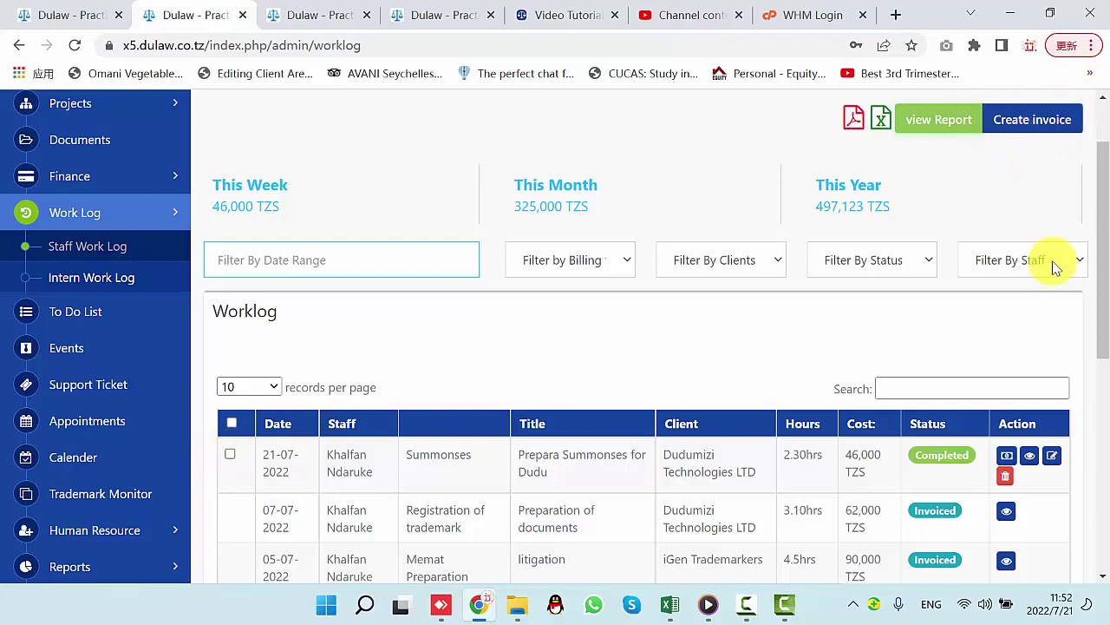
pyautogui.scroll(1, 1049, 265)
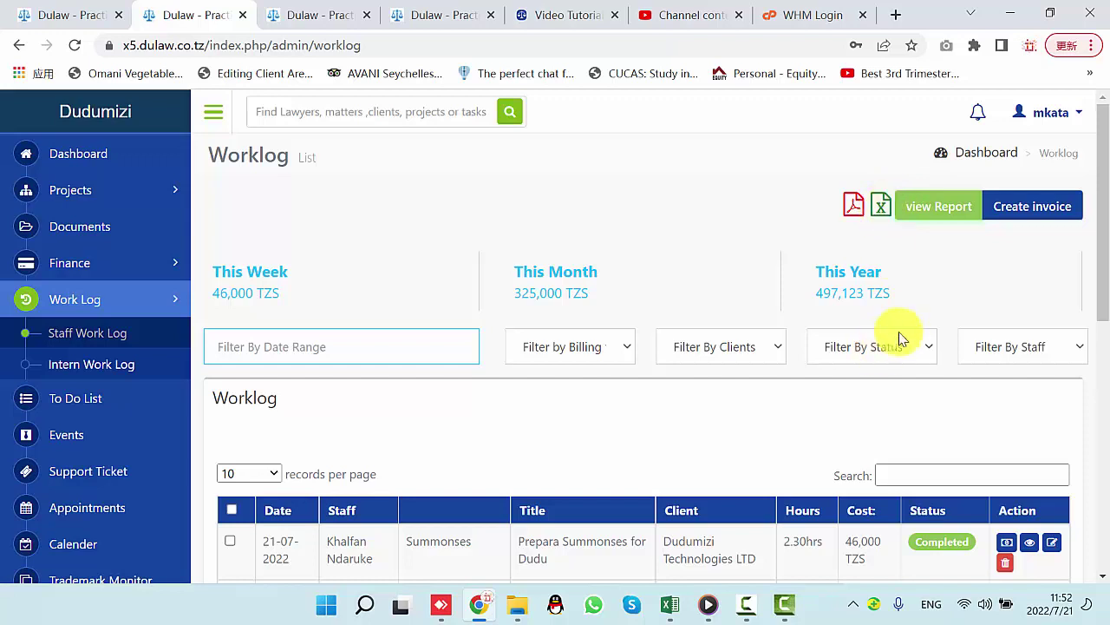
pyautogui.click(1044, 348)
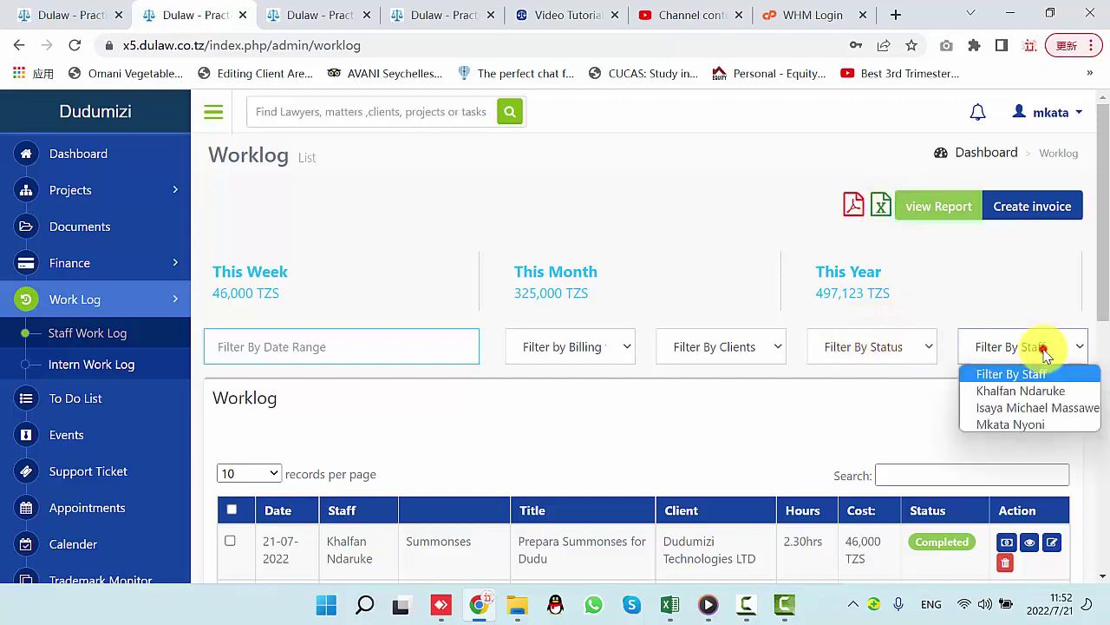
pyautogui.click(1000, 392)
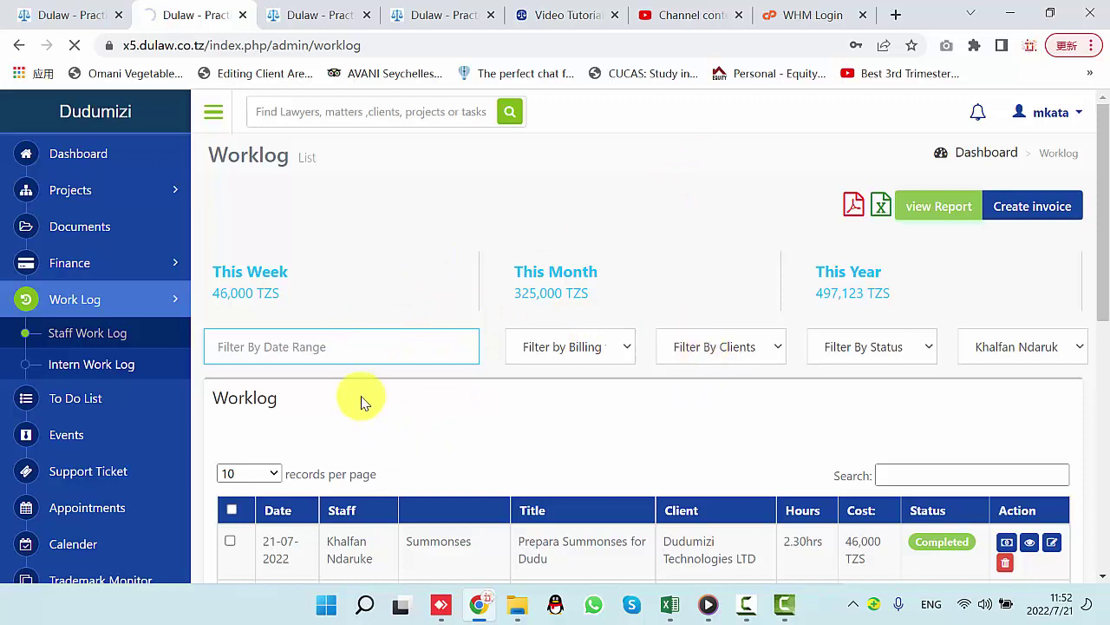
# Step: Export the filtered worklog as a PDF timesheet and look through its pages before returning to the list
pyautogui.click(881, 208)
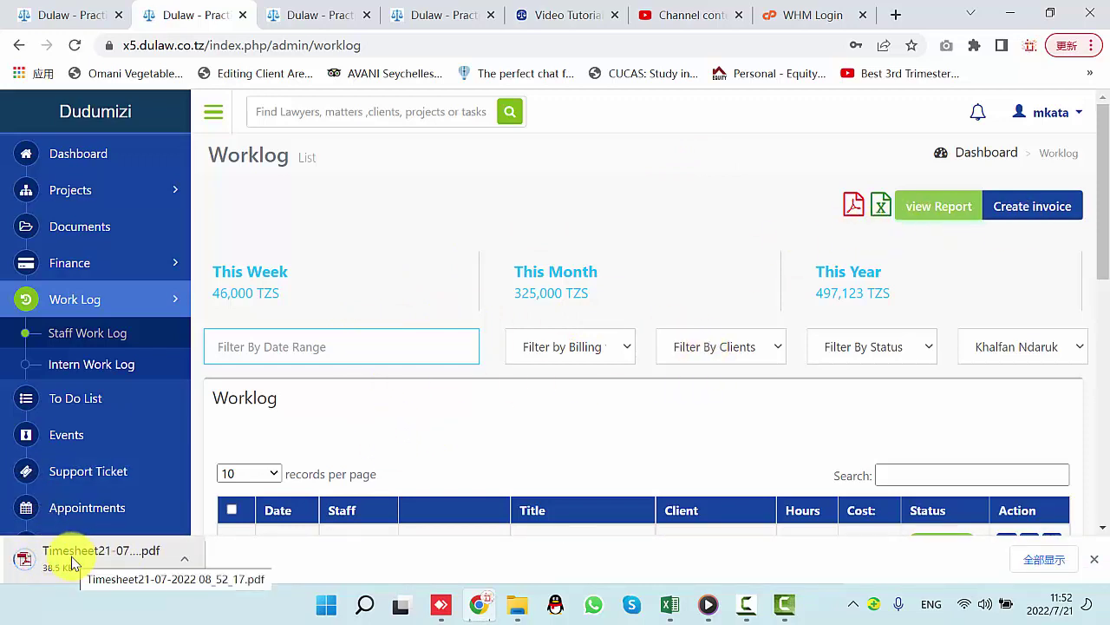
pyautogui.click(74, 564)
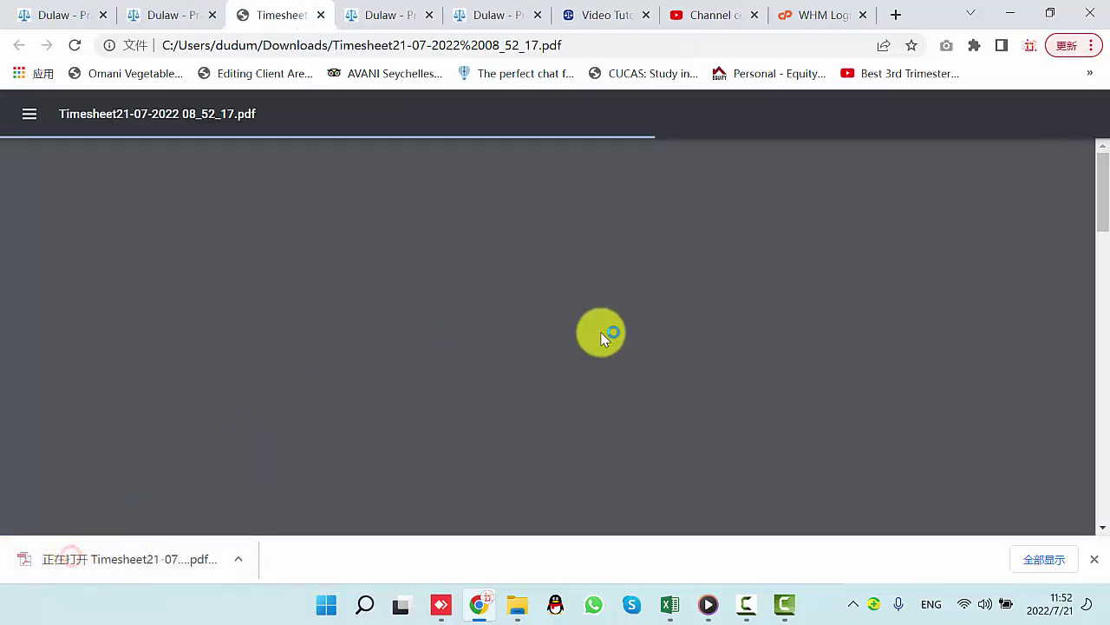
pyautogui.scroll(-15, 426, 334)
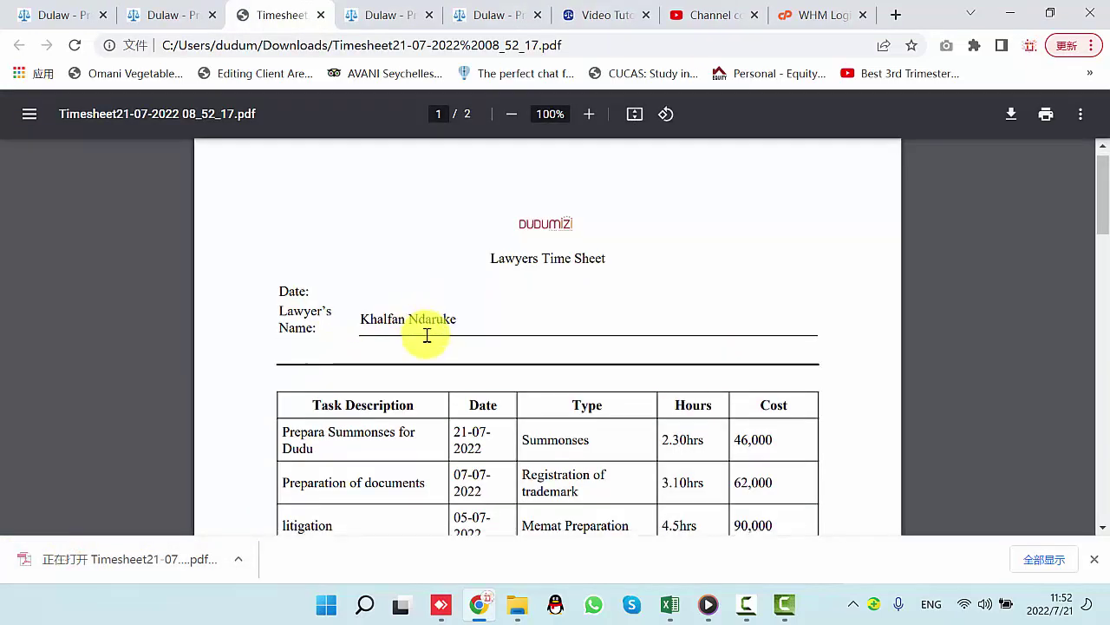
pyautogui.scroll(-3, 466, 365)
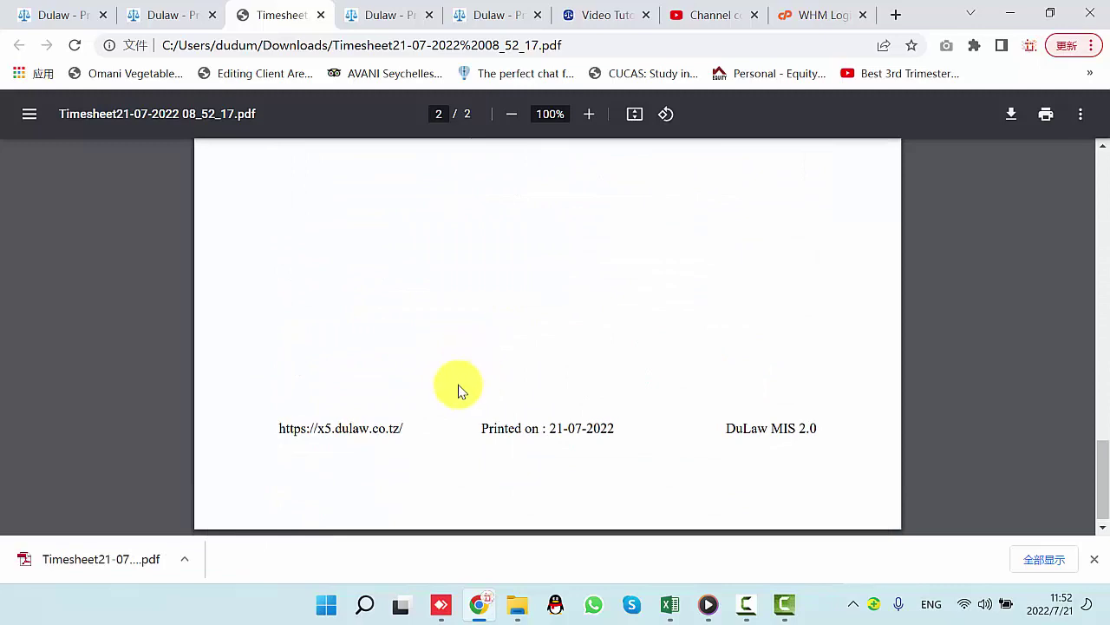
pyautogui.scroll(18, 460, 390)
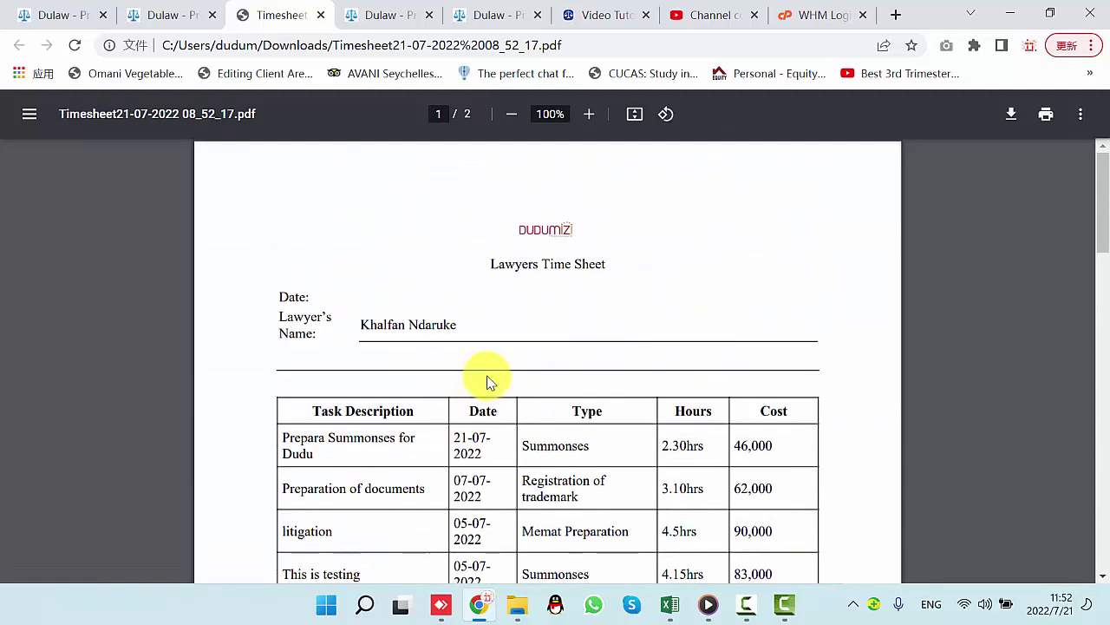
pyautogui.click(320, 16)
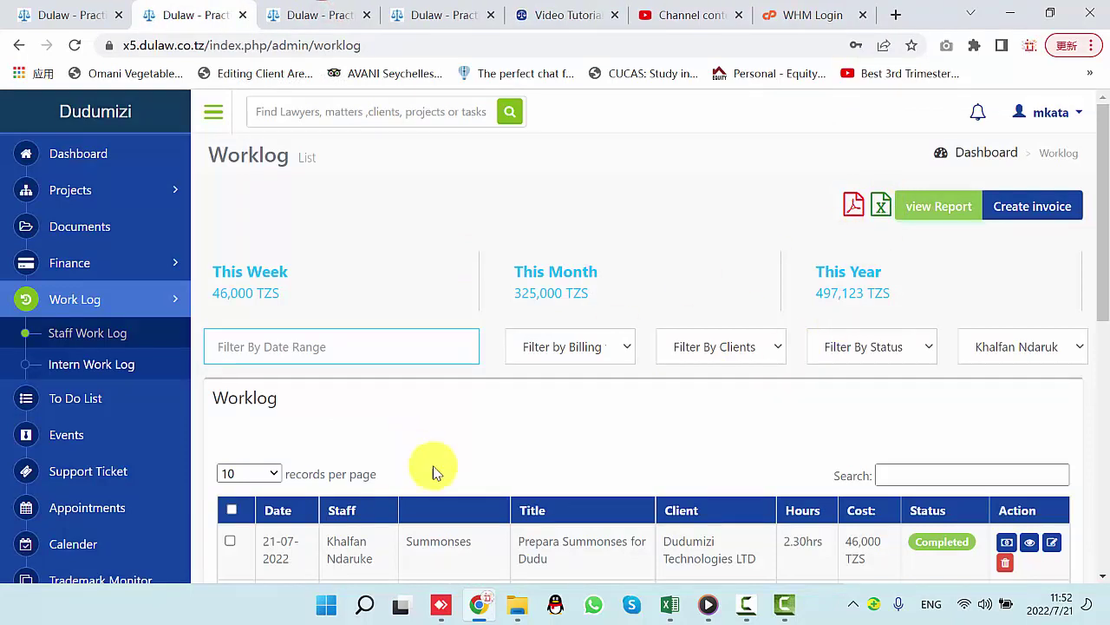
# Step: Create an invoice from the completed Summonses worklog entry dated 21-07-2022
pyautogui.scroll(-1, 459, 471)
pyautogui.scroll(-4, 362, 416)
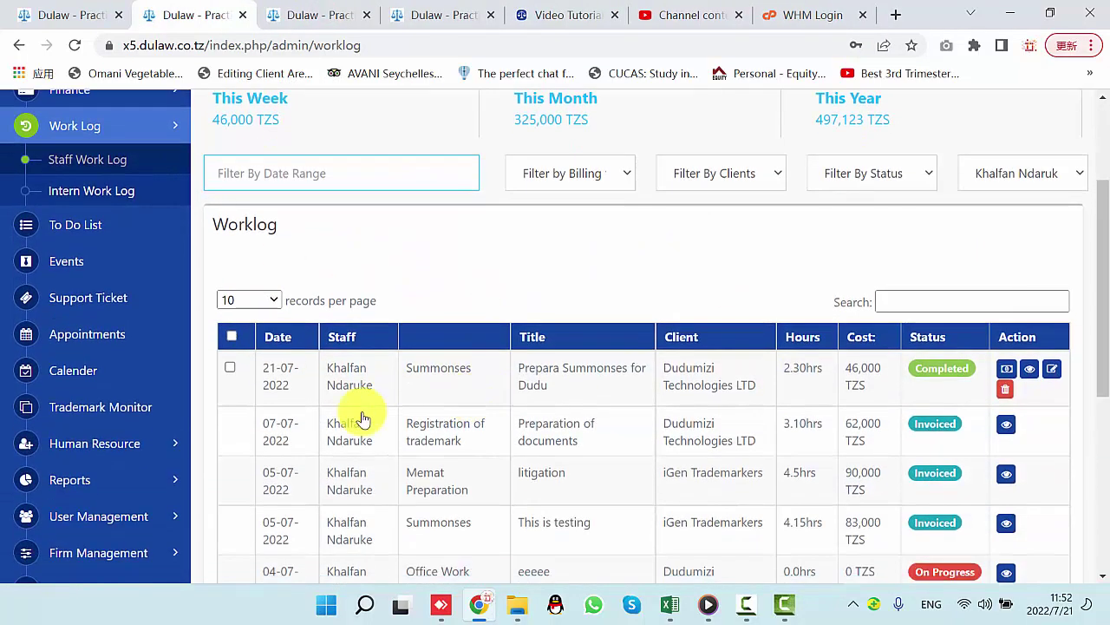
pyautogui.scroll(5, 486, 421)
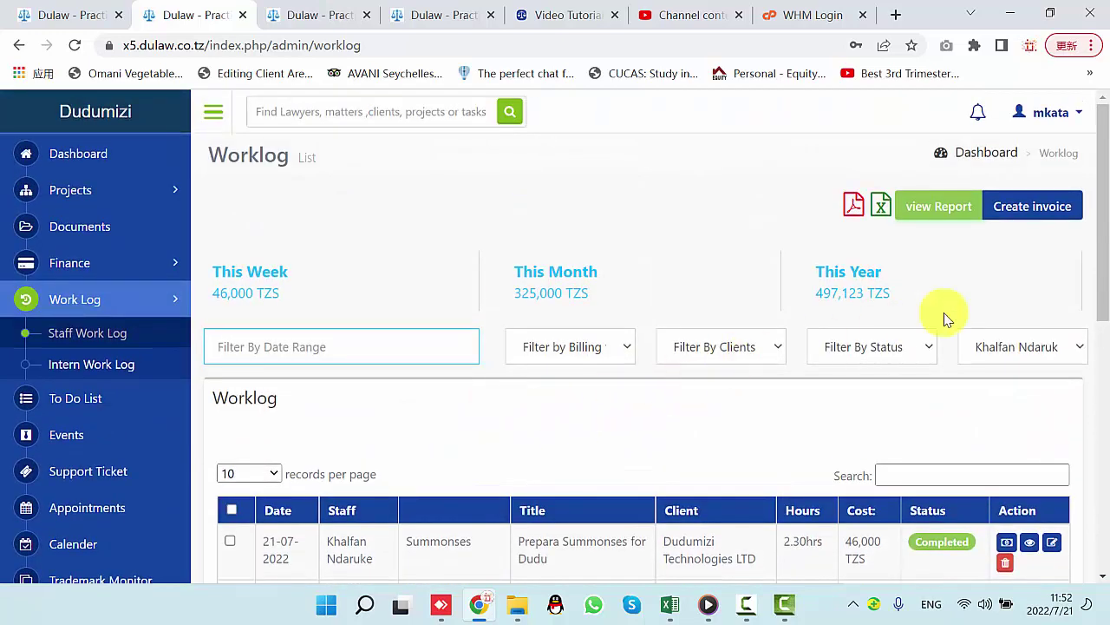
pyautogui.scroll(-2, 946, 373)
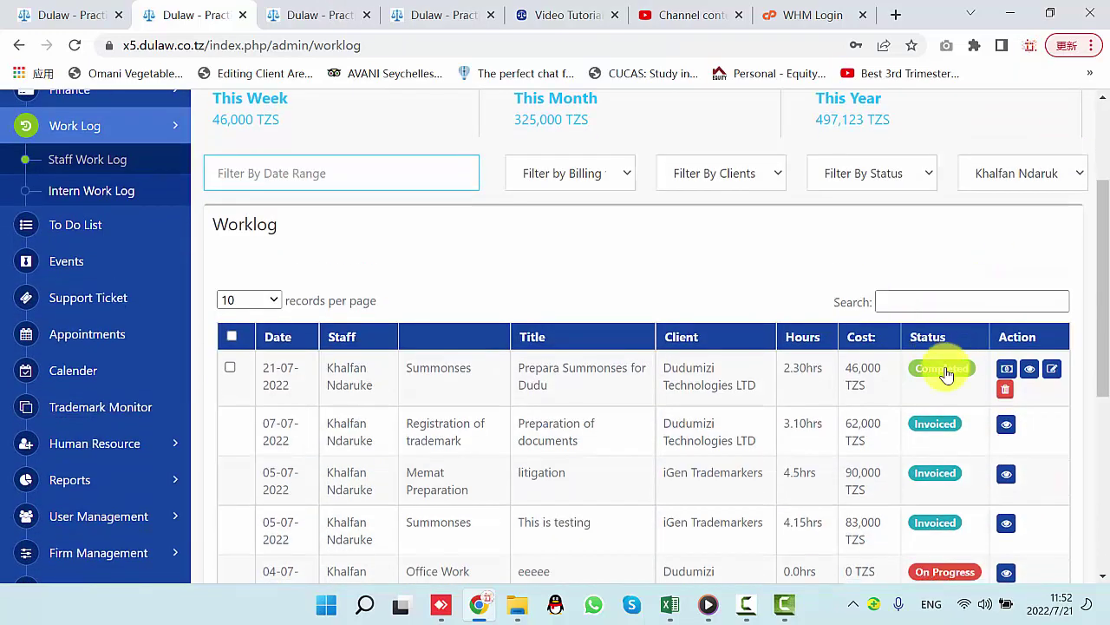
pyautogui.click(1008, 369)
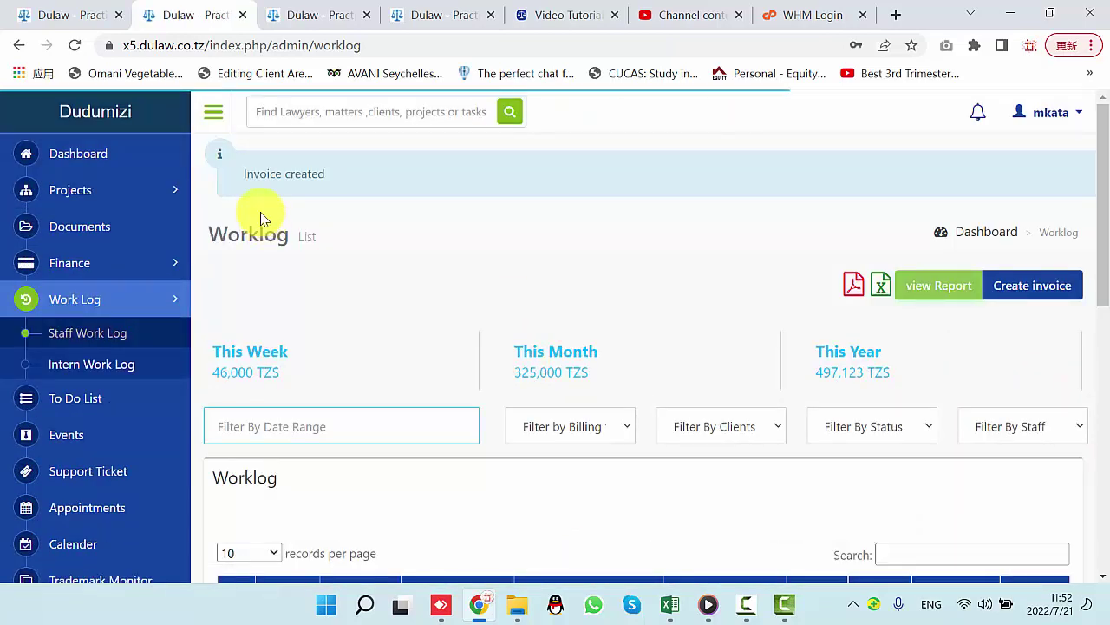
# Step: View the details of the 21-07-2022 Summonses worklog entry, including its status, cost and linked invoice
pyautogui.scroll(-3, 483, 363)
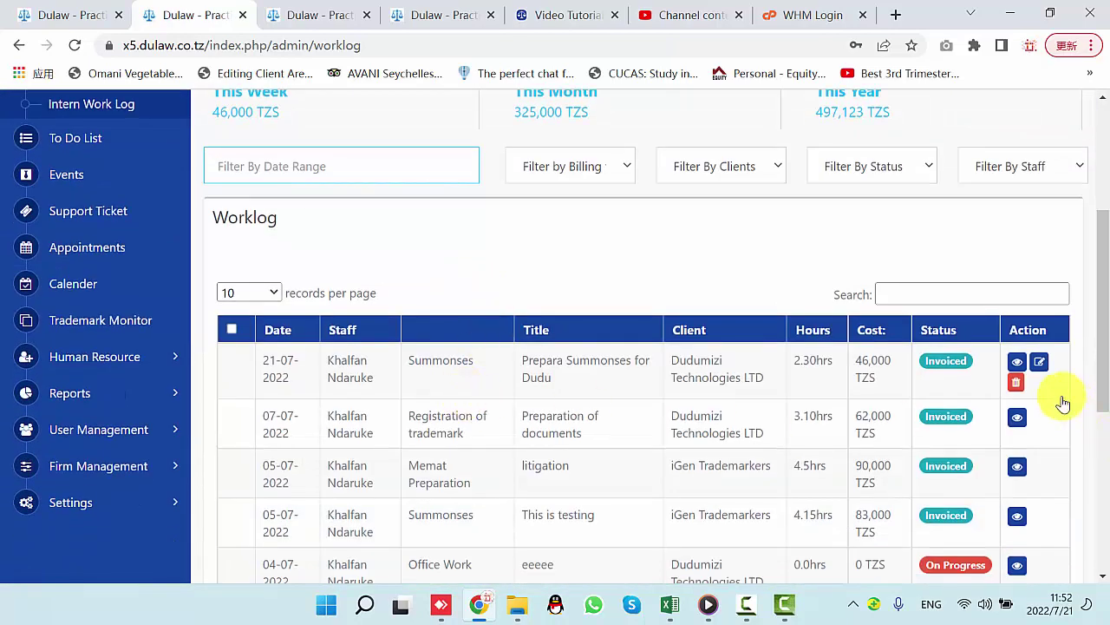
pyautogui.click(1017, 362)
pyautogui.scroll(-3, 486, 347)
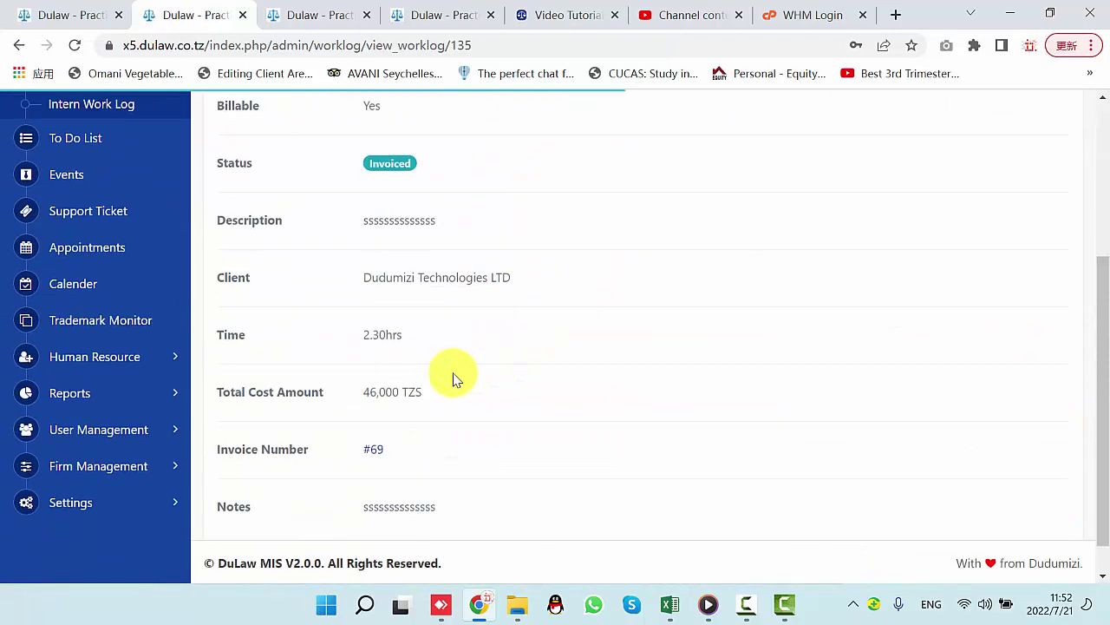
# Step: Open the invoice linked to the worklog entry and examine its items, totals, dates and status
pyautogui.click(374, 450)
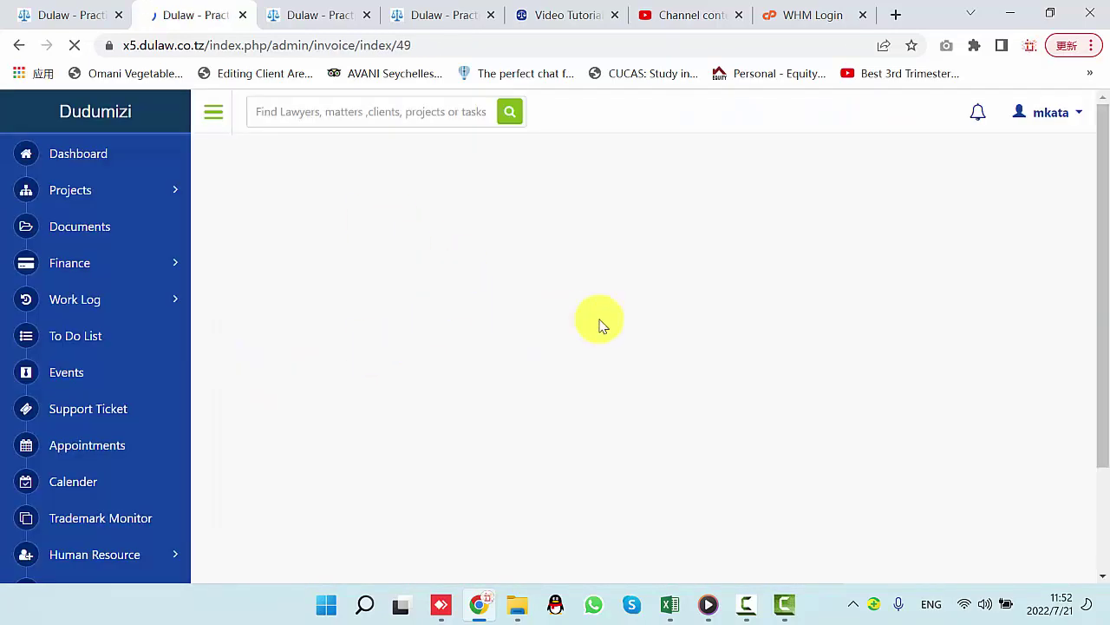
pyautogui.scroll(-5, 615, 389)
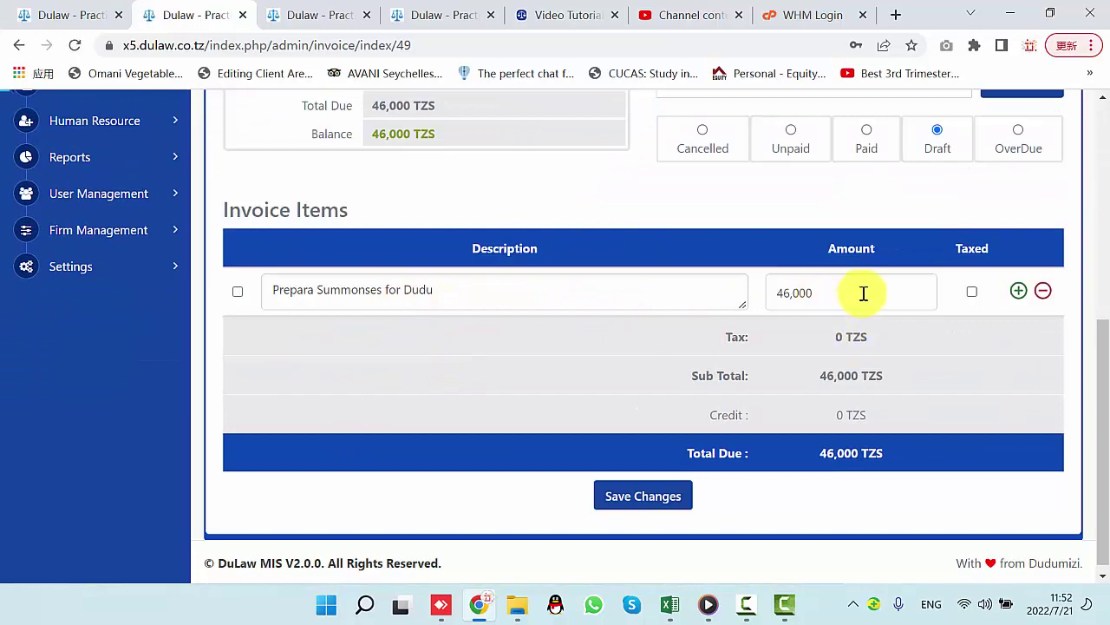
pyautogui.scroll(5, 540, 376)
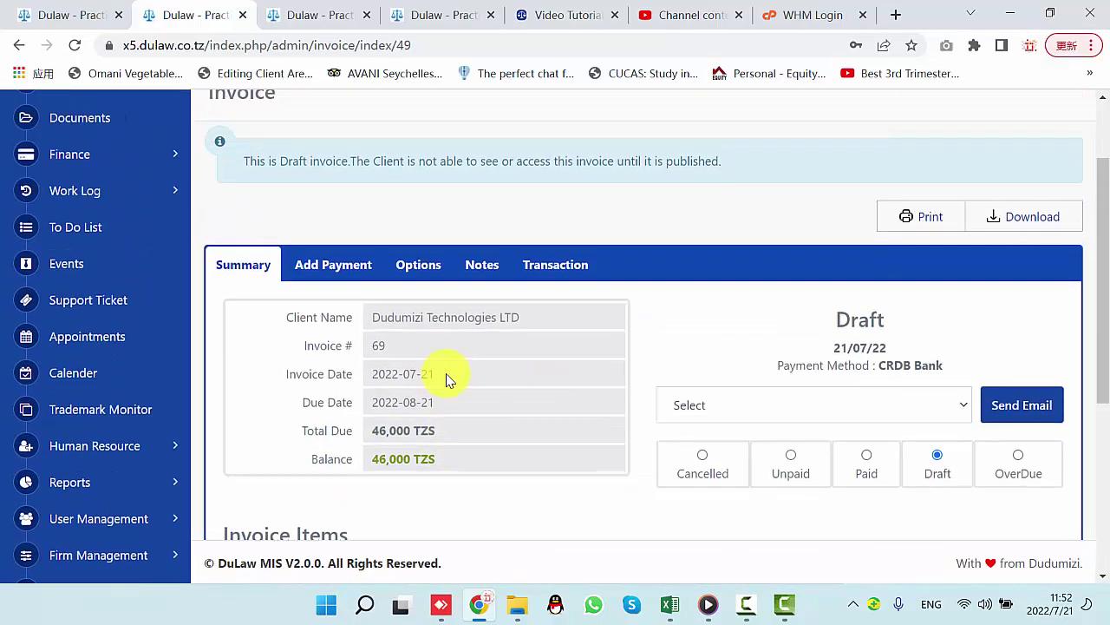